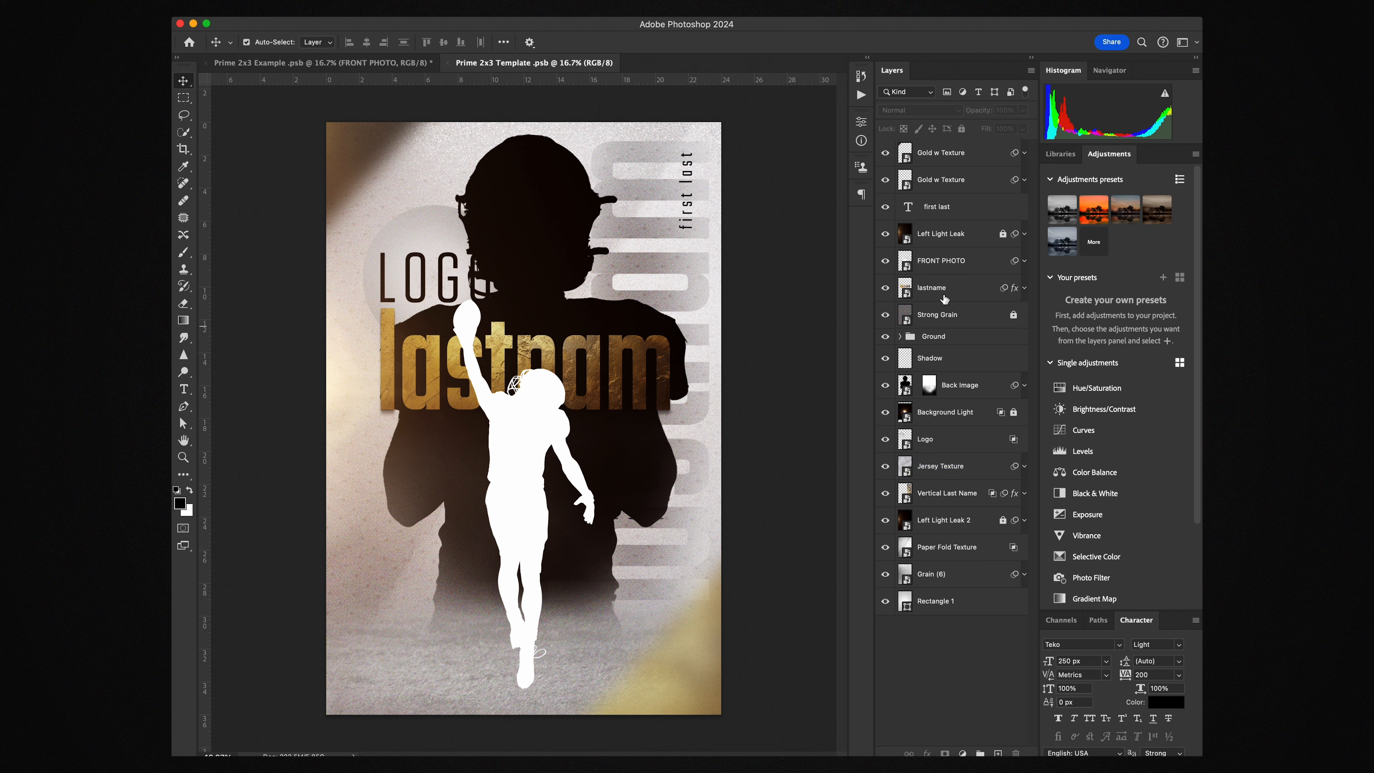
Replace the vertical 'first last' text with the player's full name, then select the lastname layer
{"action": "left_click", "coordinate": [970, 215]}
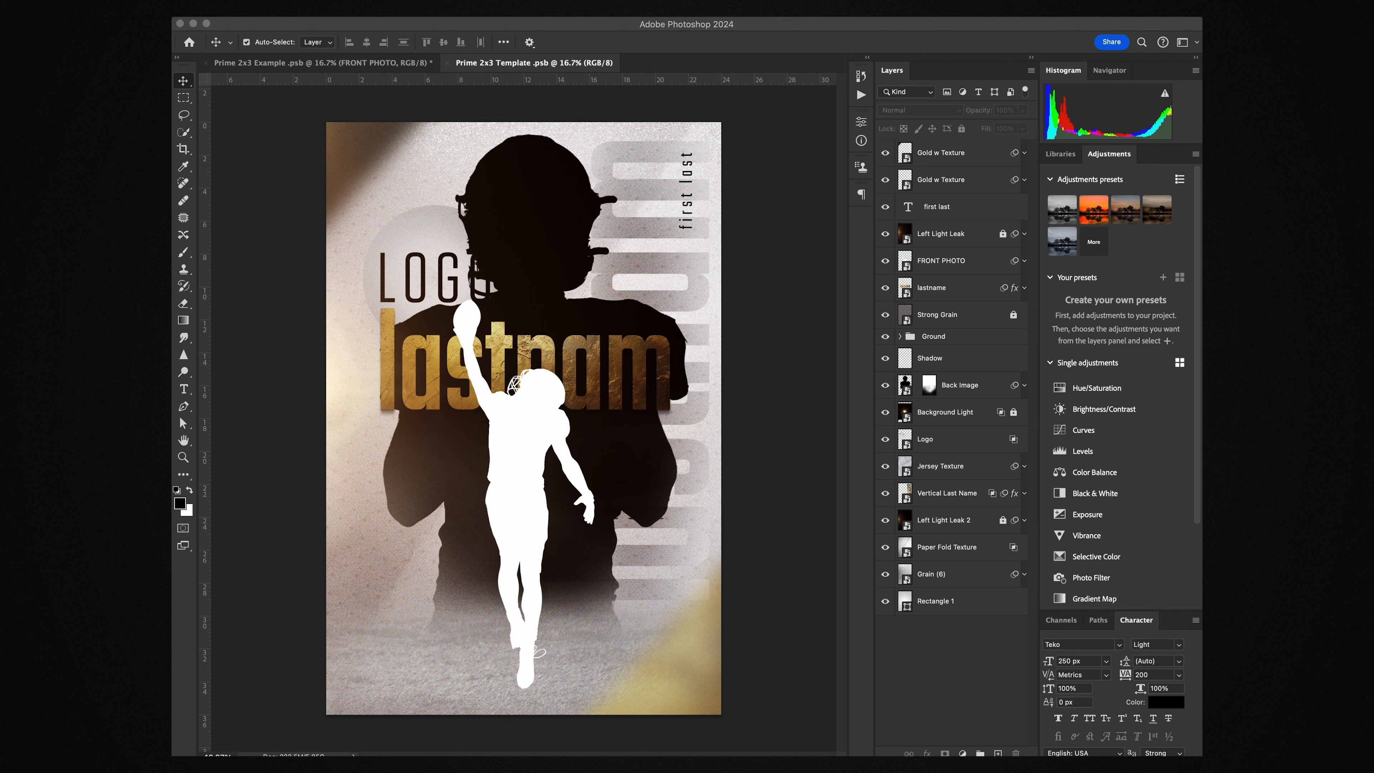
{"action": "left_click", "coordinate": [697, 217]}
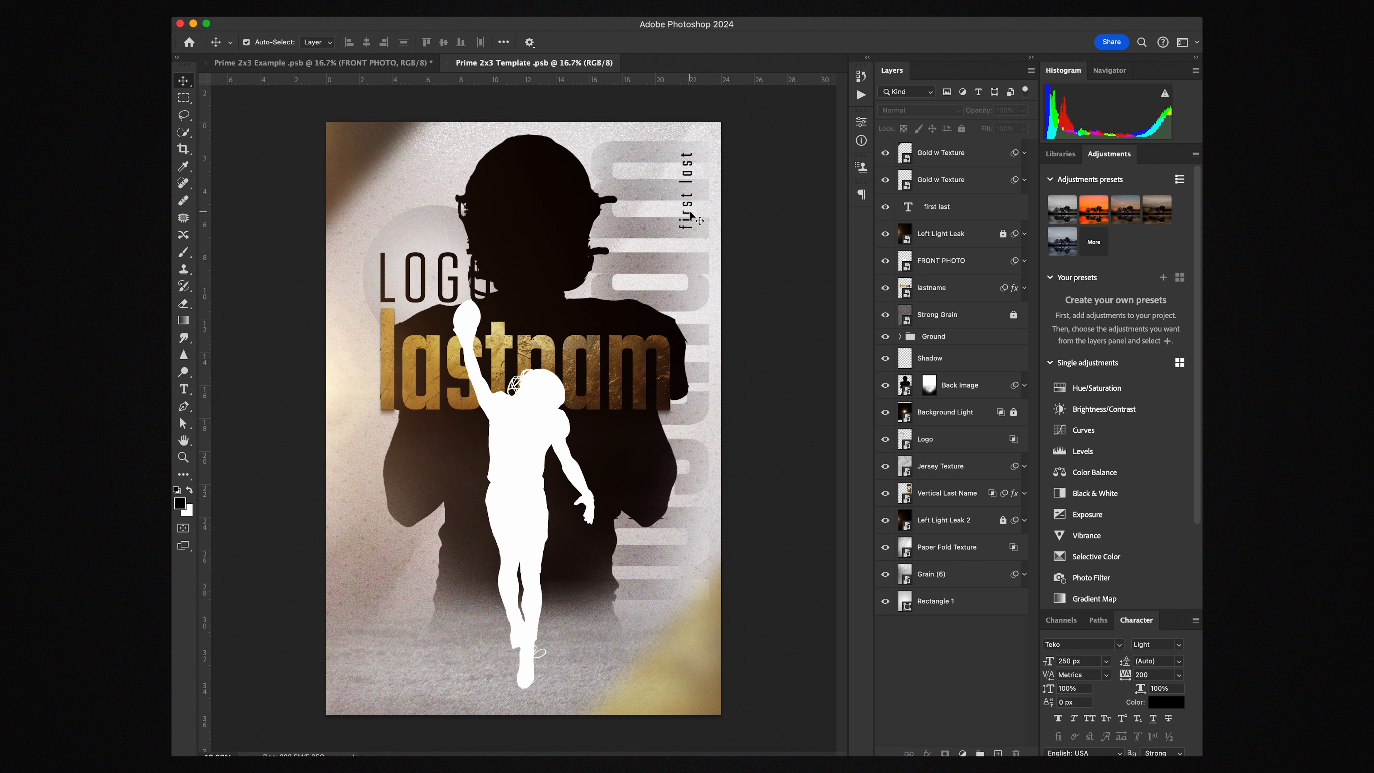
{"action": "left_click", "coordinate": [904, 216]}
{"action": "double_click", "coordinate": [905, 216]}
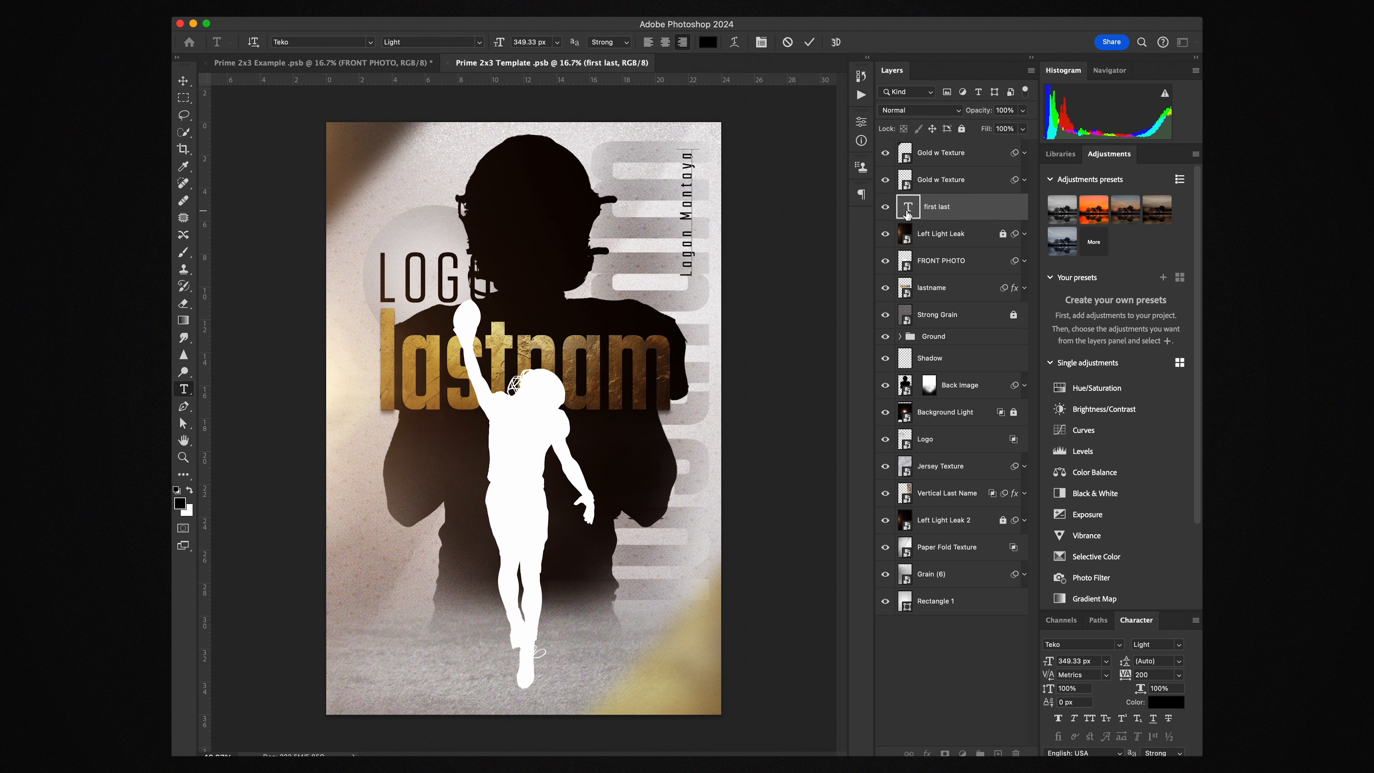
{"action": "left_click", "coordinate": [184, 81]}
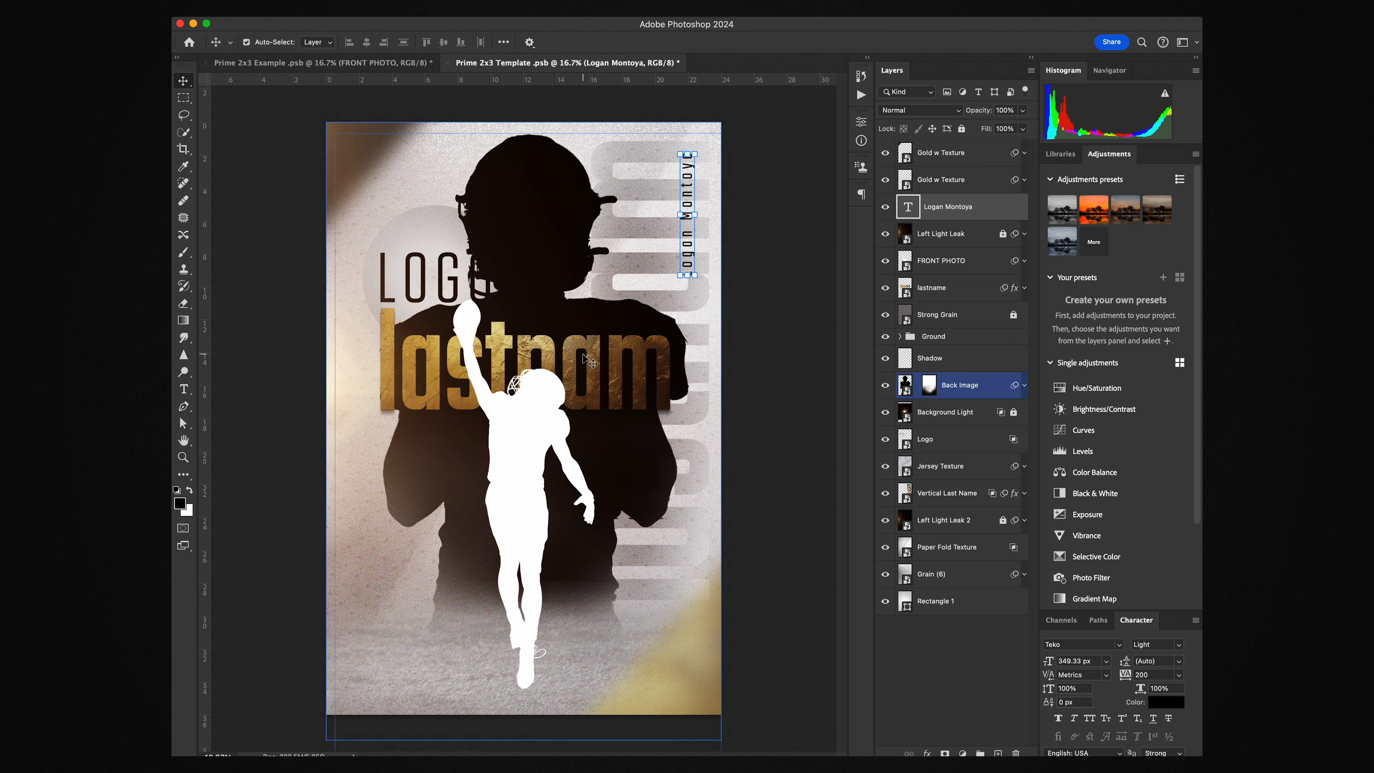
{"action": "left_click", "coordinate": [597, 365]}
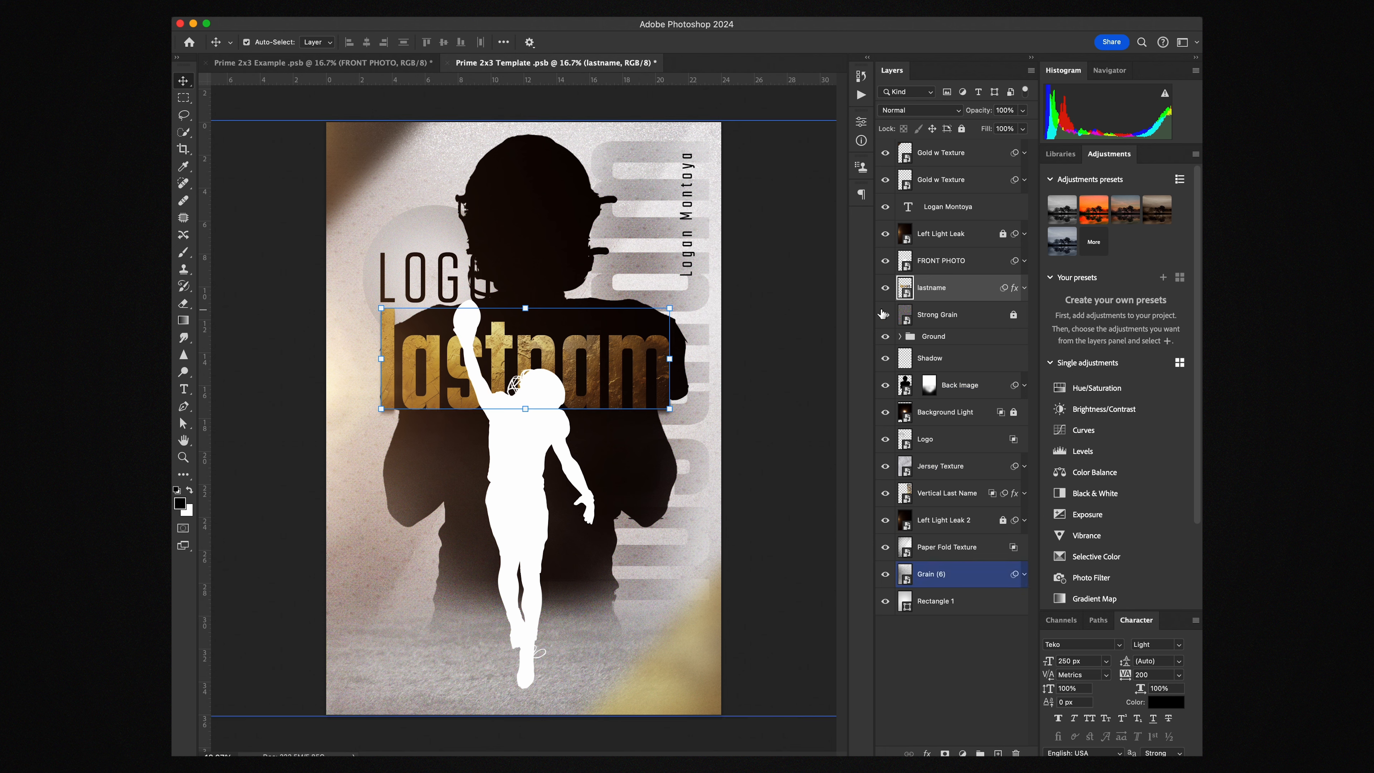
Open the lastname smart object and replace 'lastnam' with the player's surname only
{"action": "double_click", "coordinate": [905, 288]}
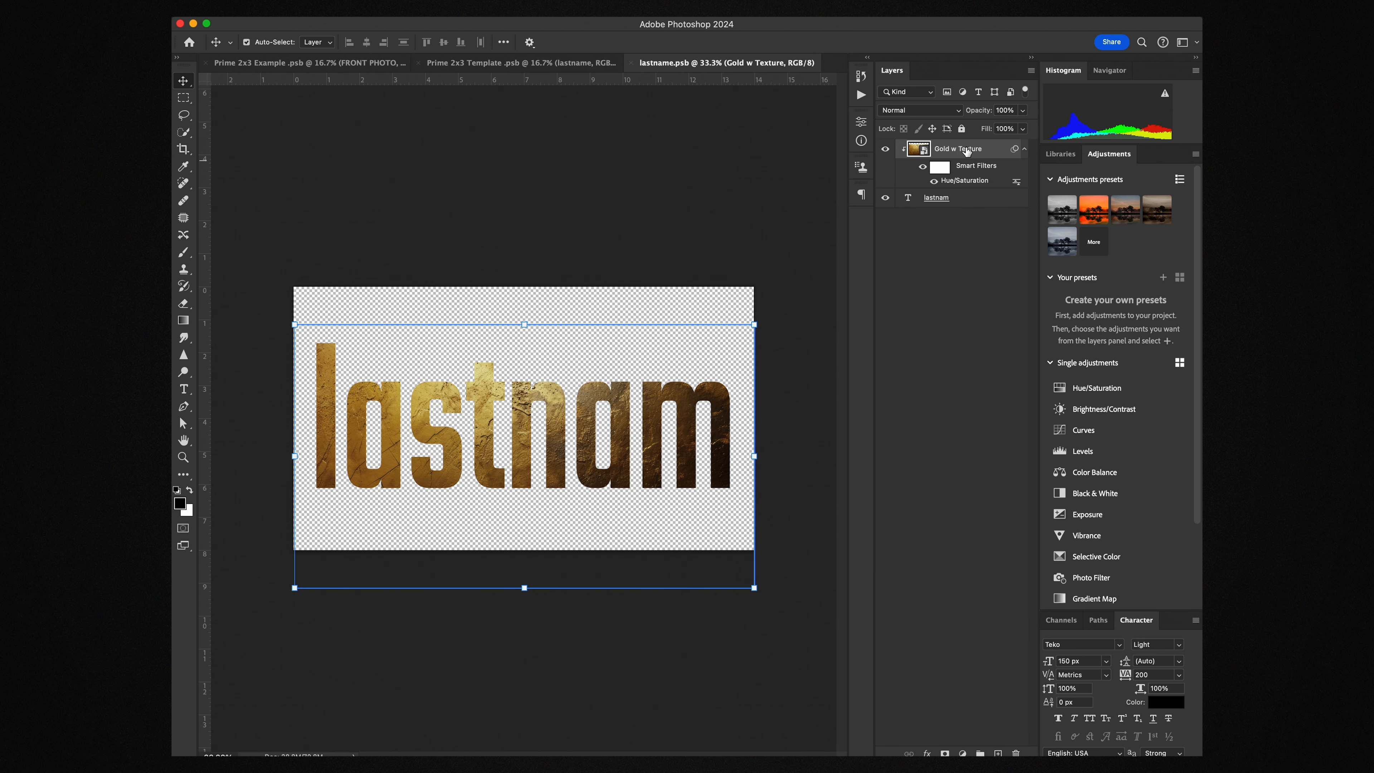
{"action": "left_click", "coordinate": [912, 202]}
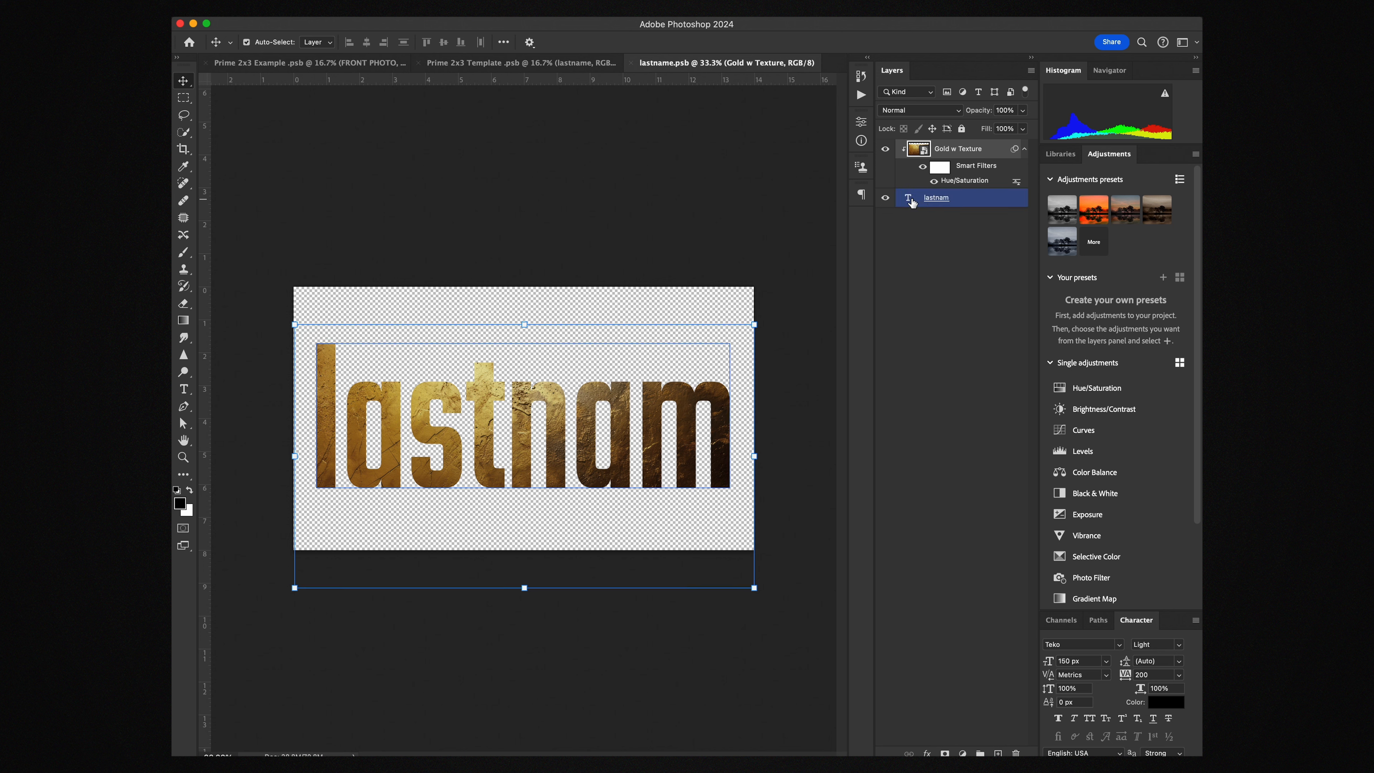
{"action": "double_click", "coordinate": [909, 199]}
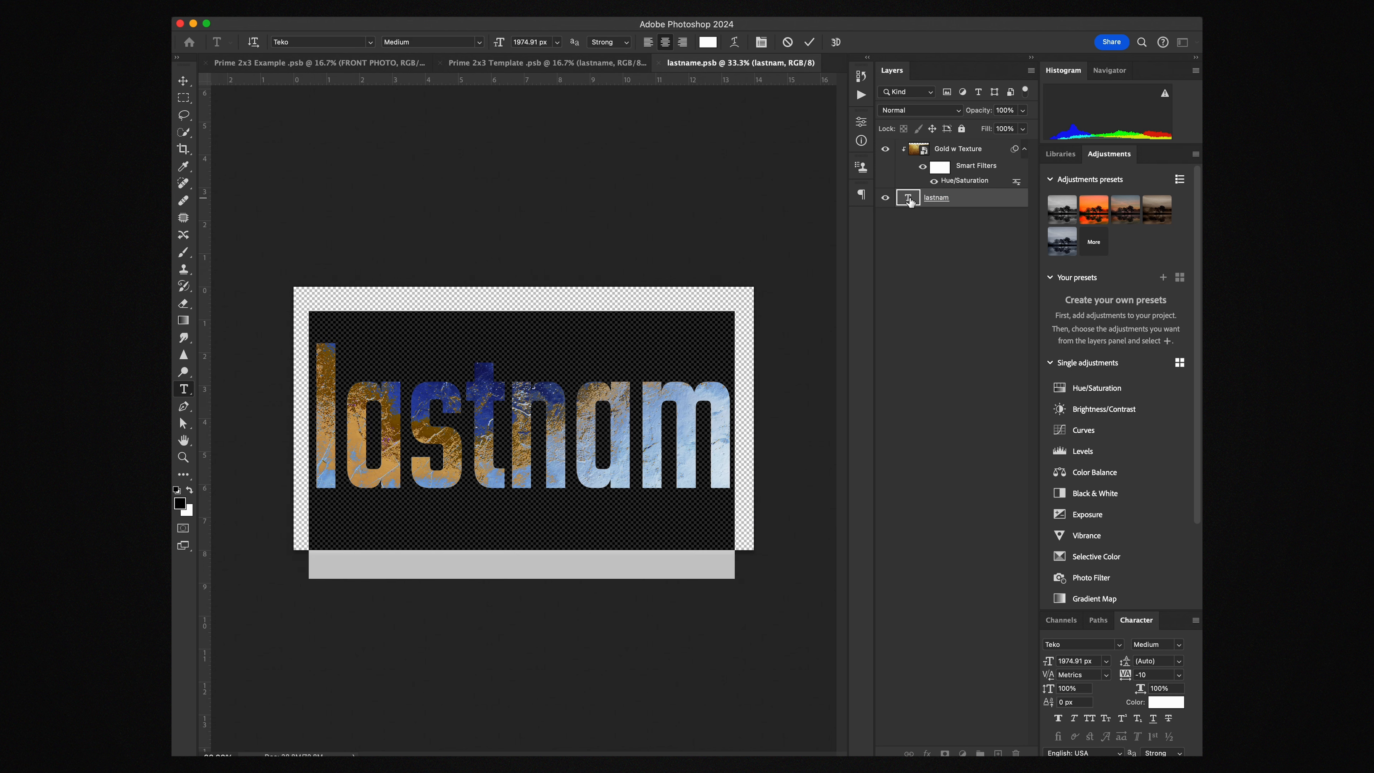
{"action": "key", "text": "super+v"}
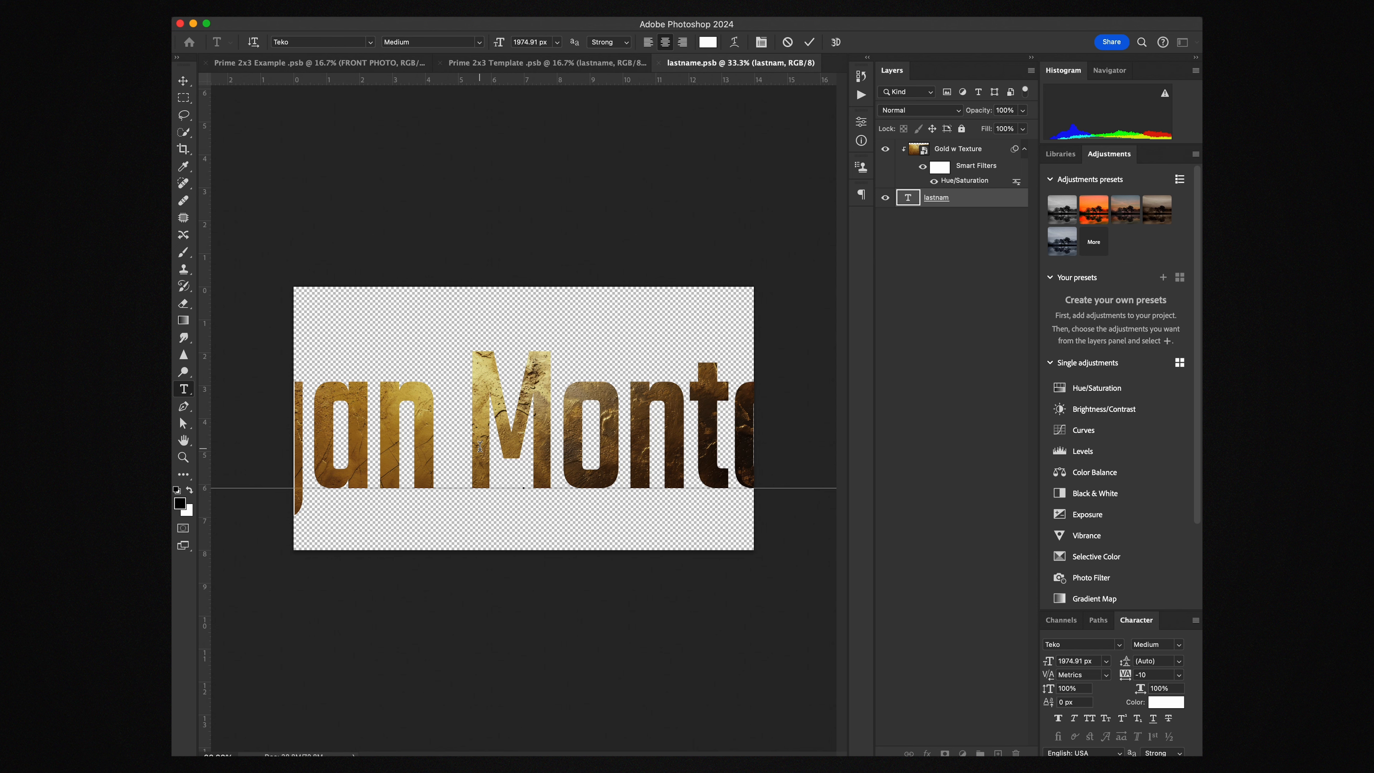
{"action": "left_click_drag", "start_coordinate": [460, 443], "coordinate": [208, 407]}
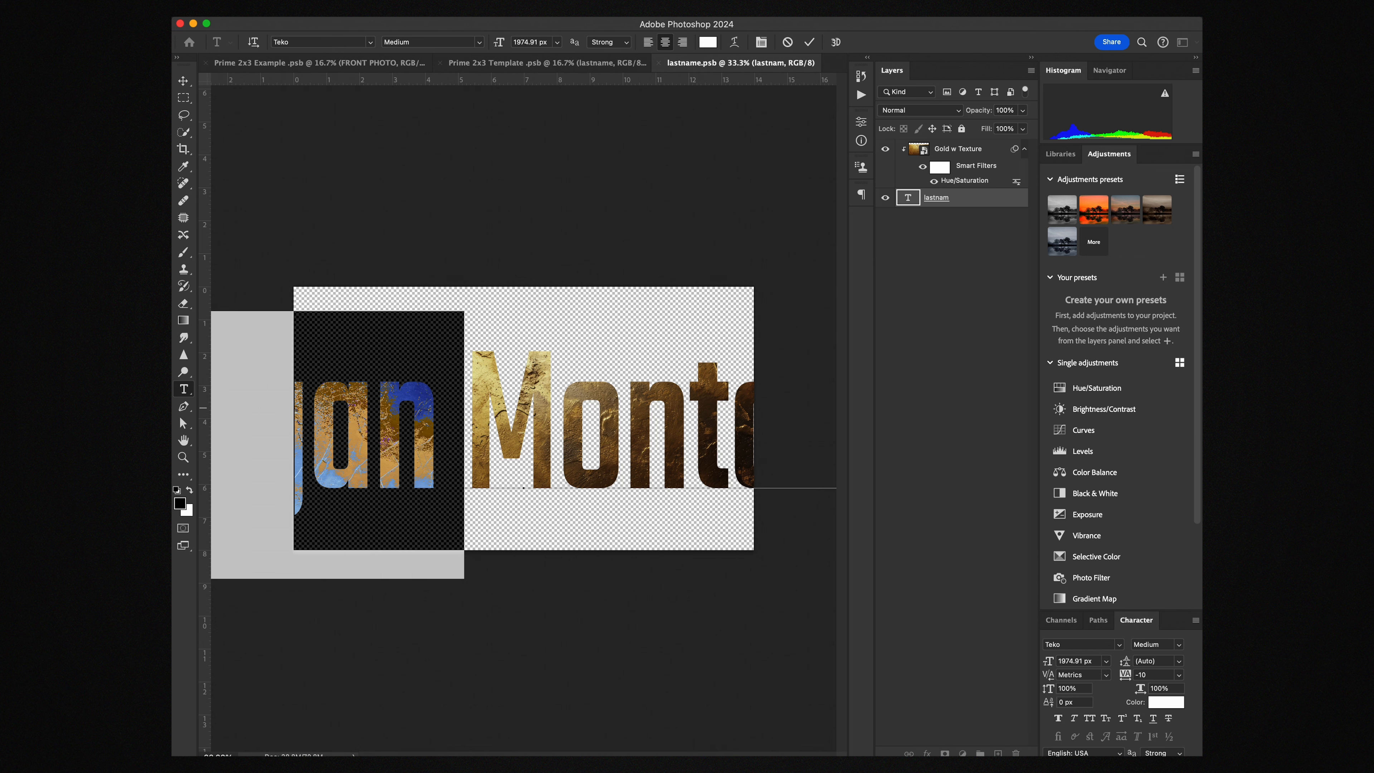
{"action": "key", "text": "BackSpace"}
{"action": "key", "text": "Delete"}
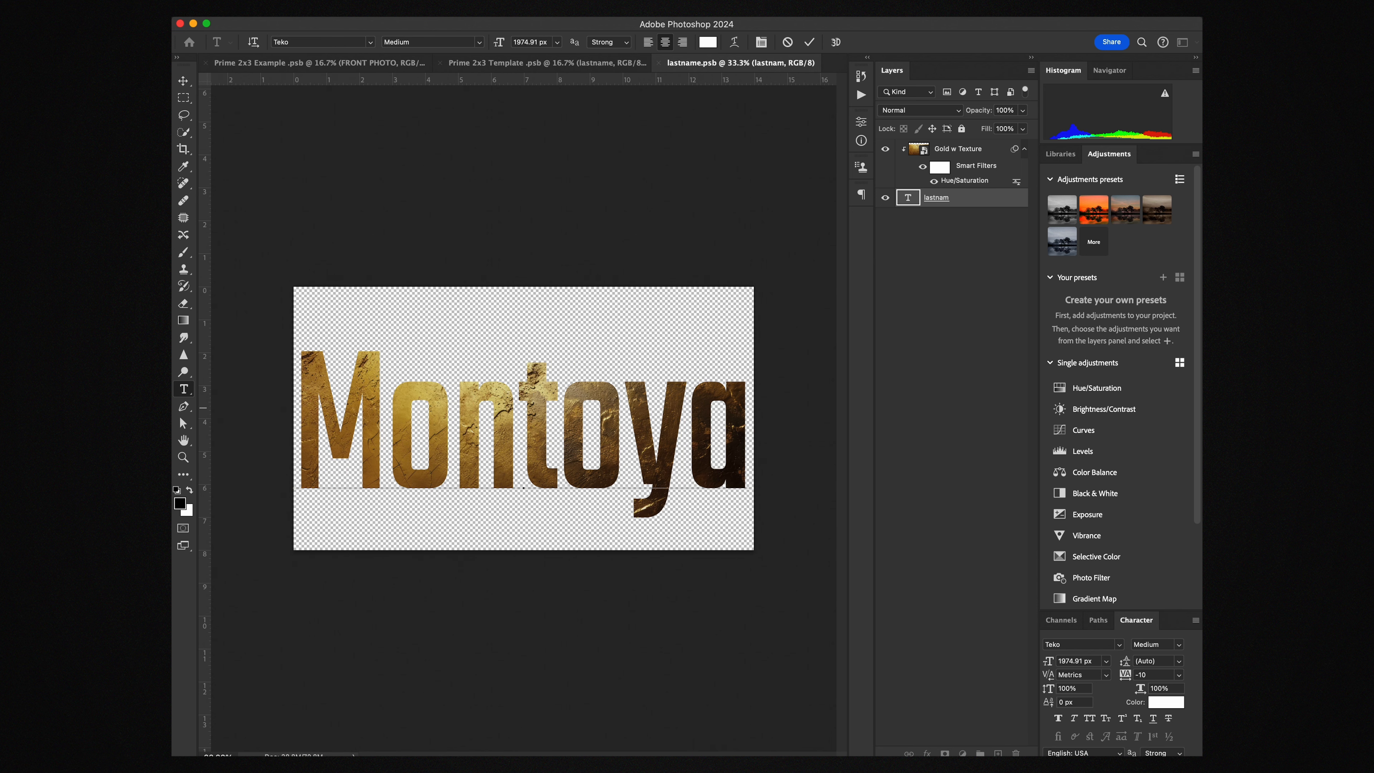
{"action": "left_click", "coordinate": [185, 82]}
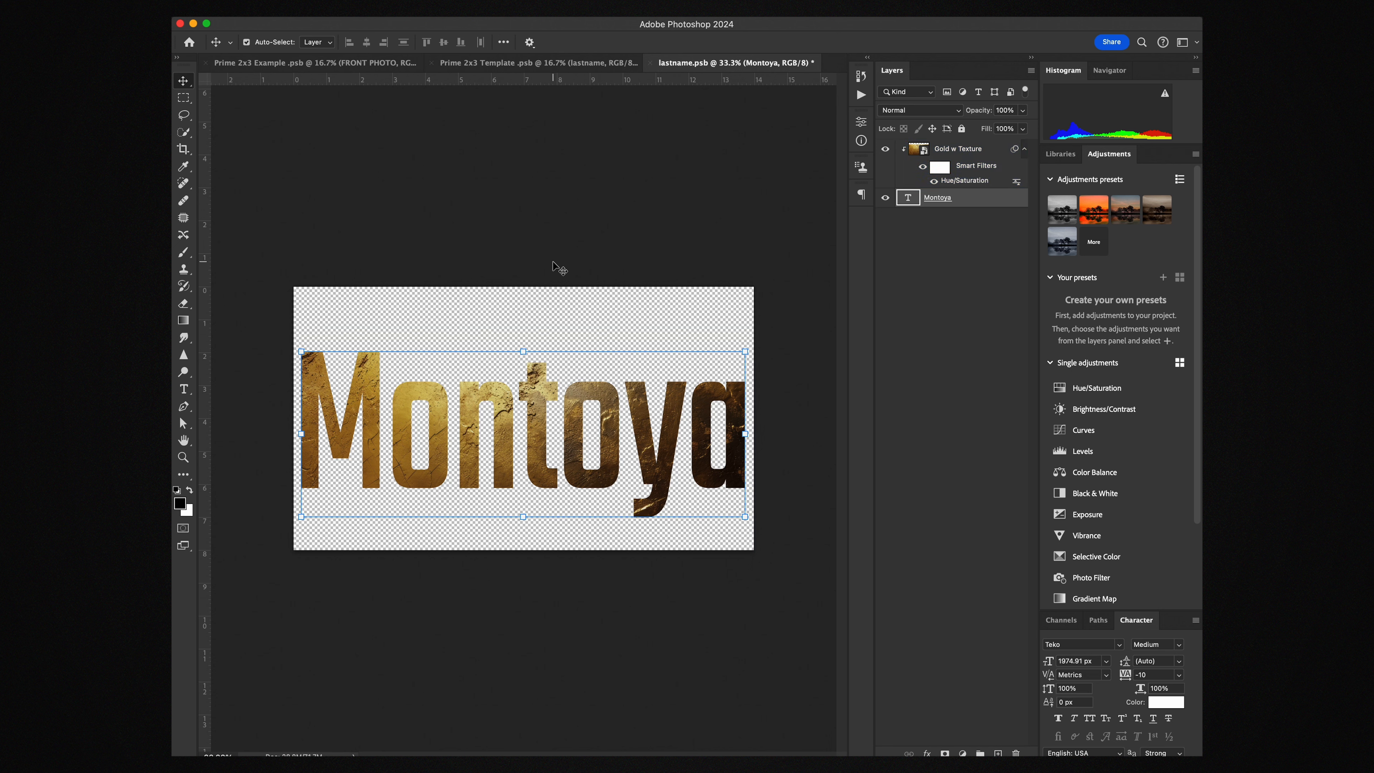
Change the surname's capital first letter to a lowercase m
{"action": "left_click", "coordinate": [396, 428]}
{"action": "key", "text": "t"}
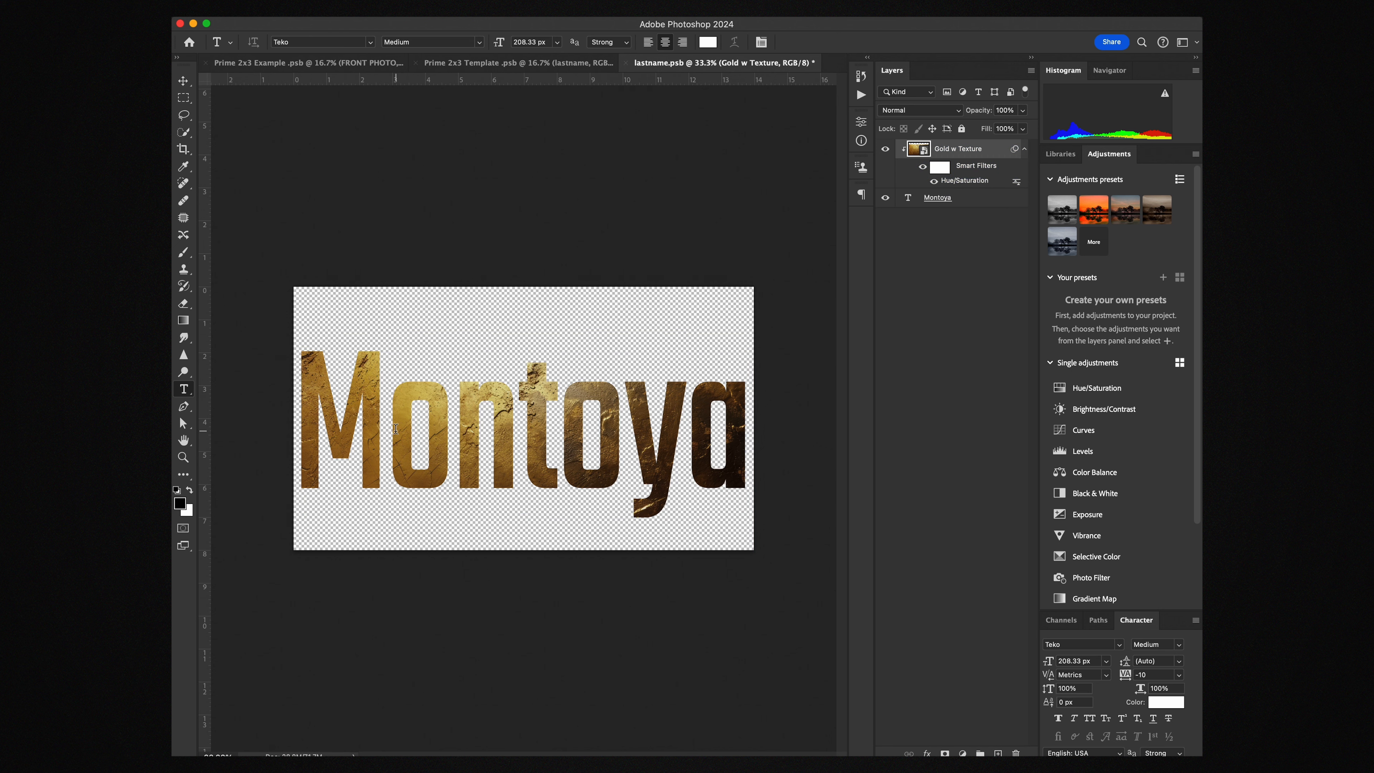
{"action": "left_click", "coordinate": [395, 428]}
{"action": "type", "text": "m"}
{"action": "key", "text": "super+Return"}
{"action": "key", "text": "v"}
{"action": "left_click", "coordinate": [259, 438]}
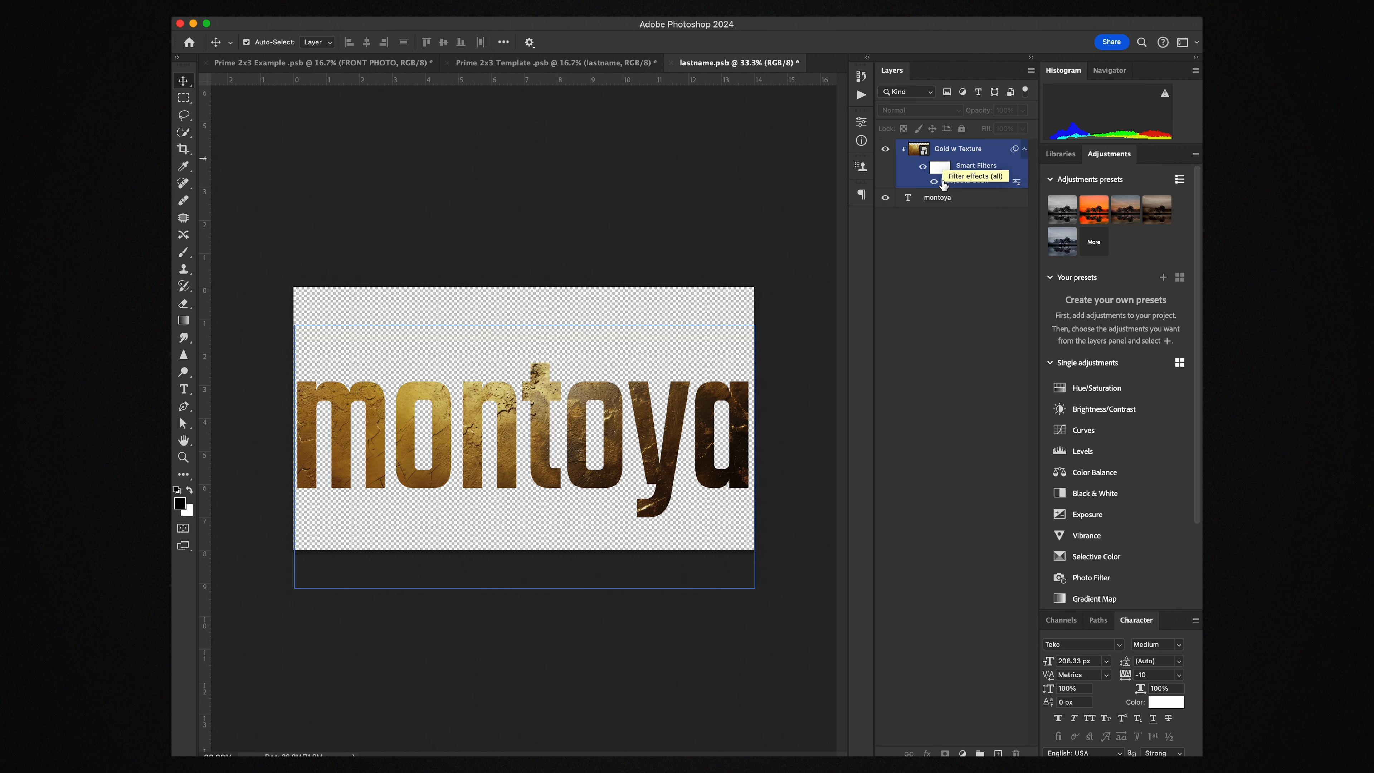
Try desaturating and darkening the gold texture with Hue/Saturation, then cancel to keep gold
{"action": "double_click", "coordinate": [963, 182]}
{"action": "left_click_drag", "start_coordinate": [972, 345], "coordinate": [906, 344]}
{"action": "left_click_drag", "start_coordinate": [973, 376], "coordinate": [1012, 378]}
{"action": "left_click", "coordinate": [1120, 272]}
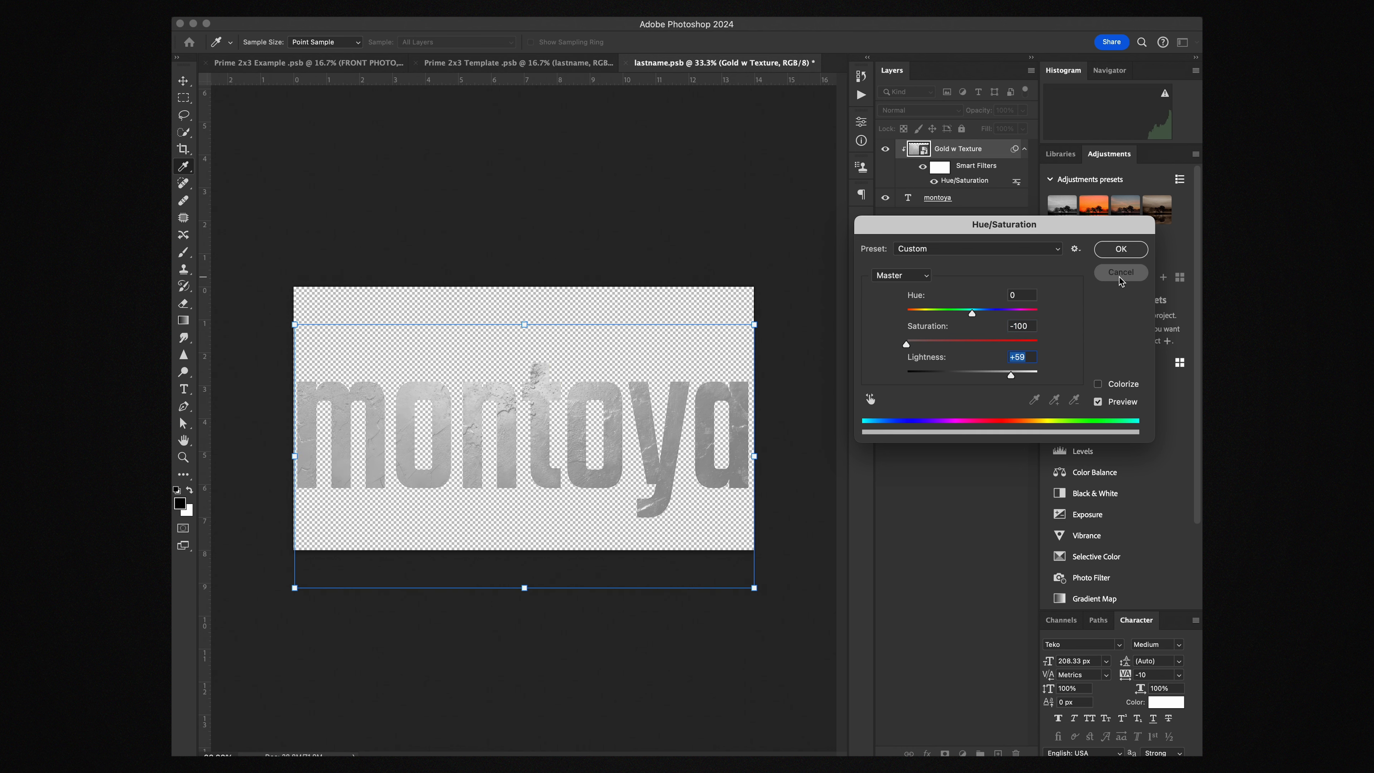
Check the letters with Gold w Texture hidden and shown, then save and close lastname.psb
{"action": "left_click", "coordinate": [886, 152]}
{"action": "left_click", "coordinate": [930, 200]}
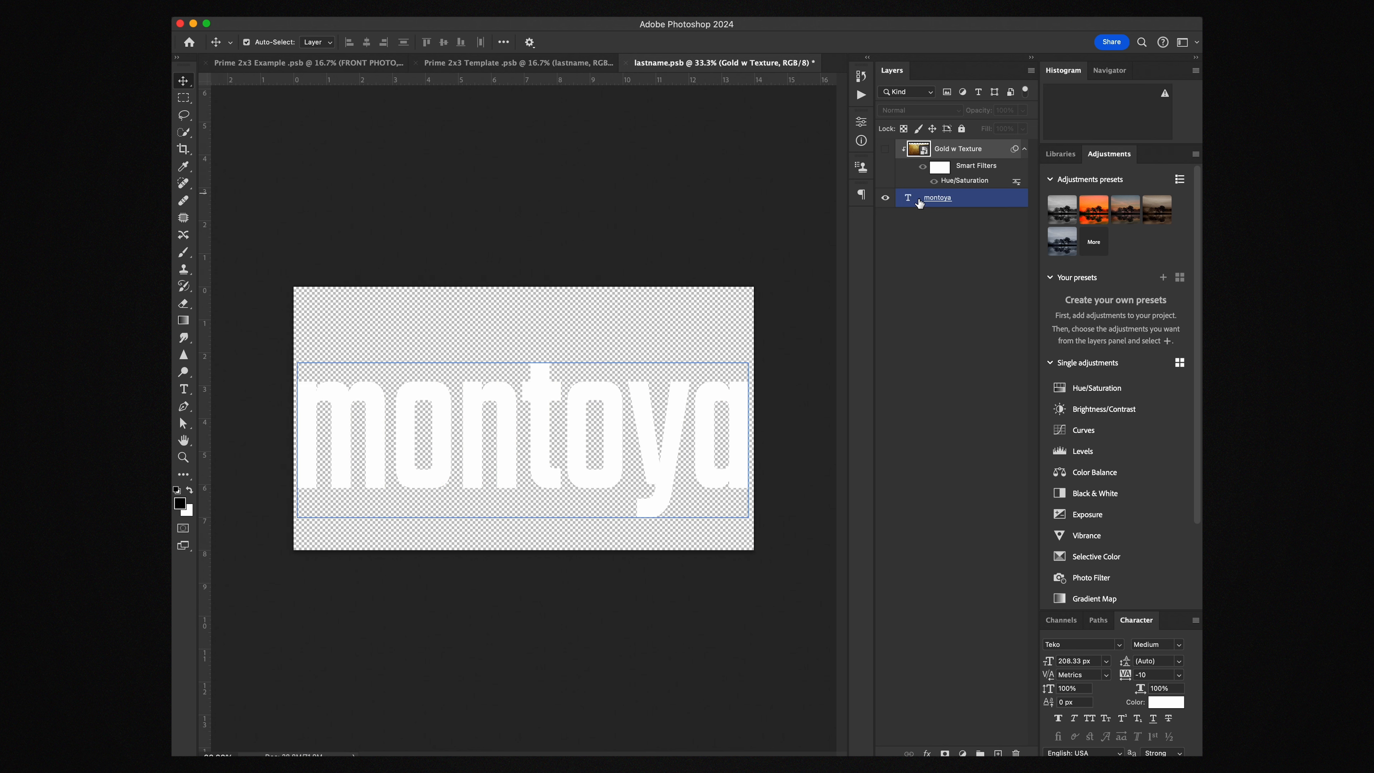
{"action": "left_click", "coordinate": [969, 338]}
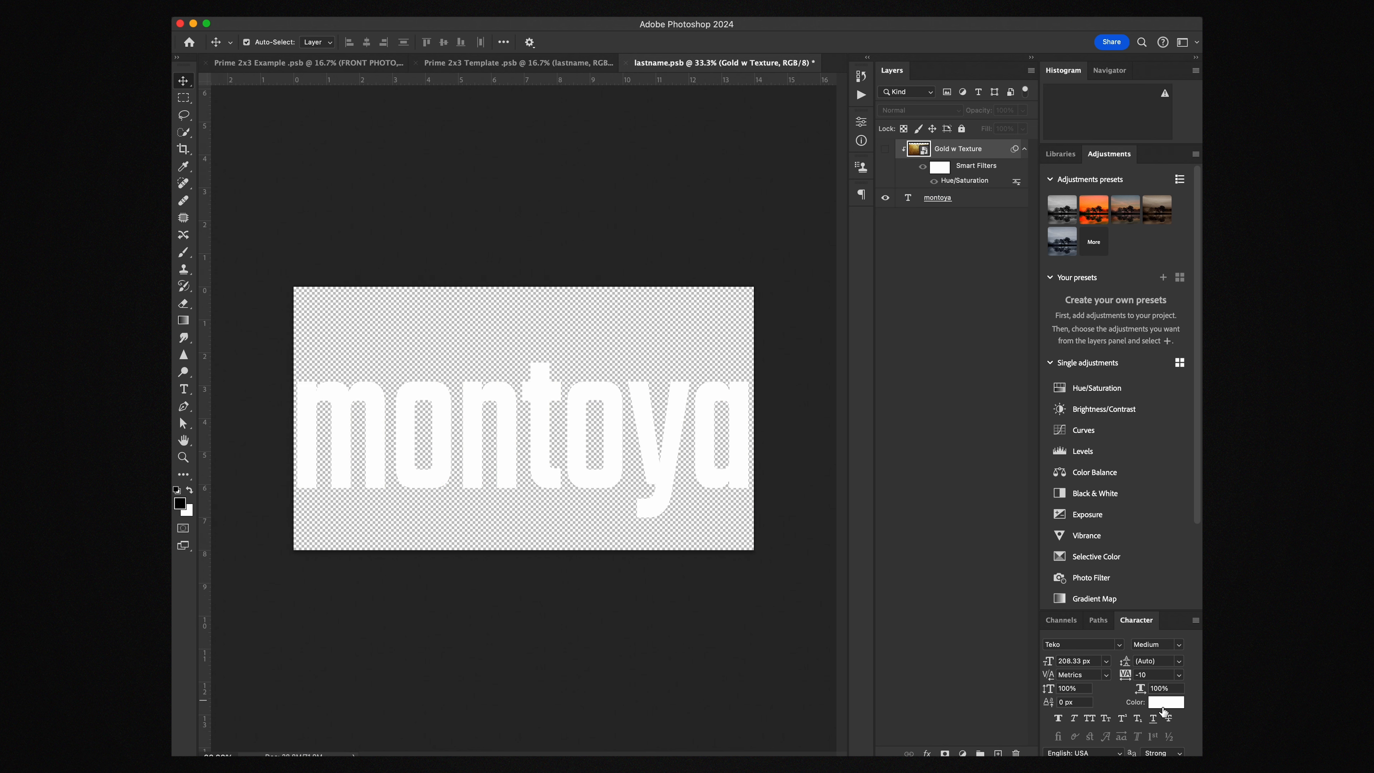
{"action": "left_click", "coordinate": [886, 149]}
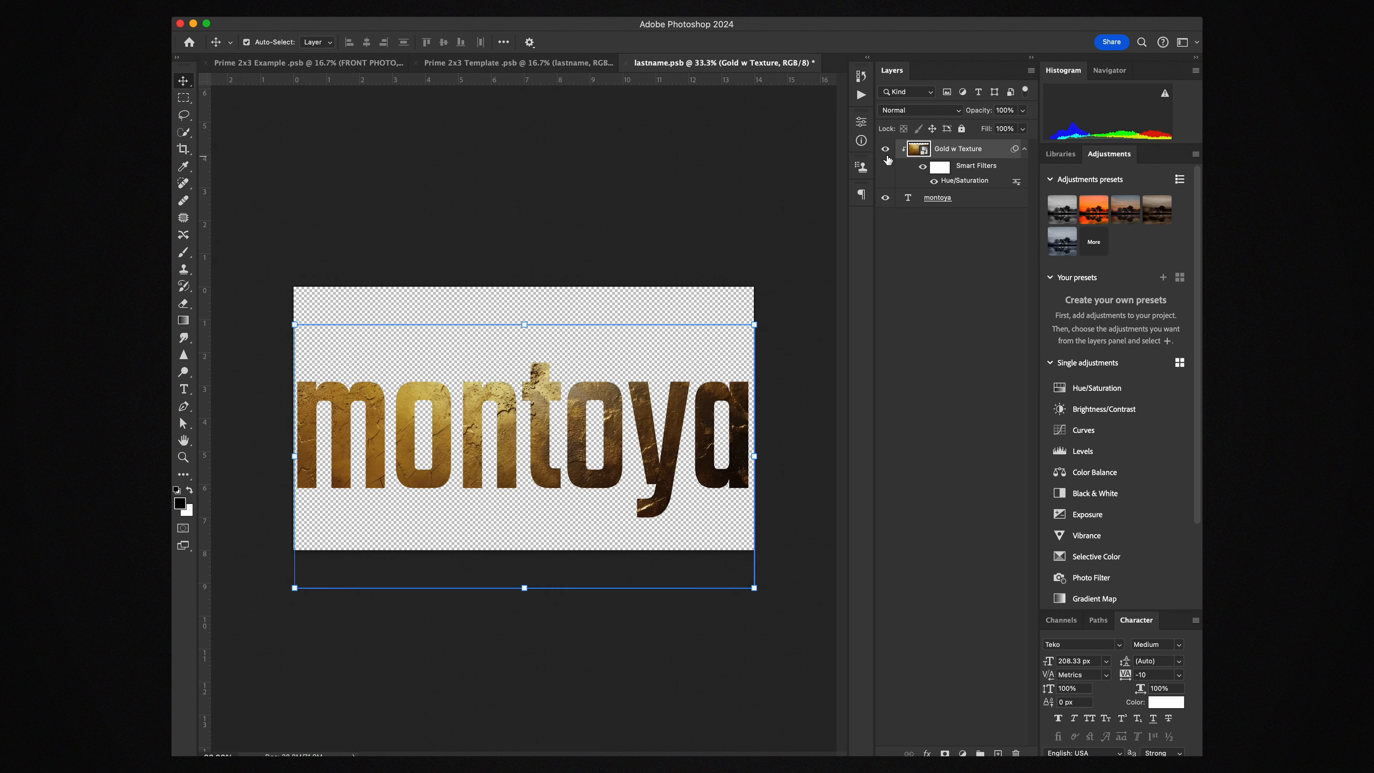
{"action": "left_click", "coordinate": [739, 151]}
{"action": "key", "text": "super+s"}
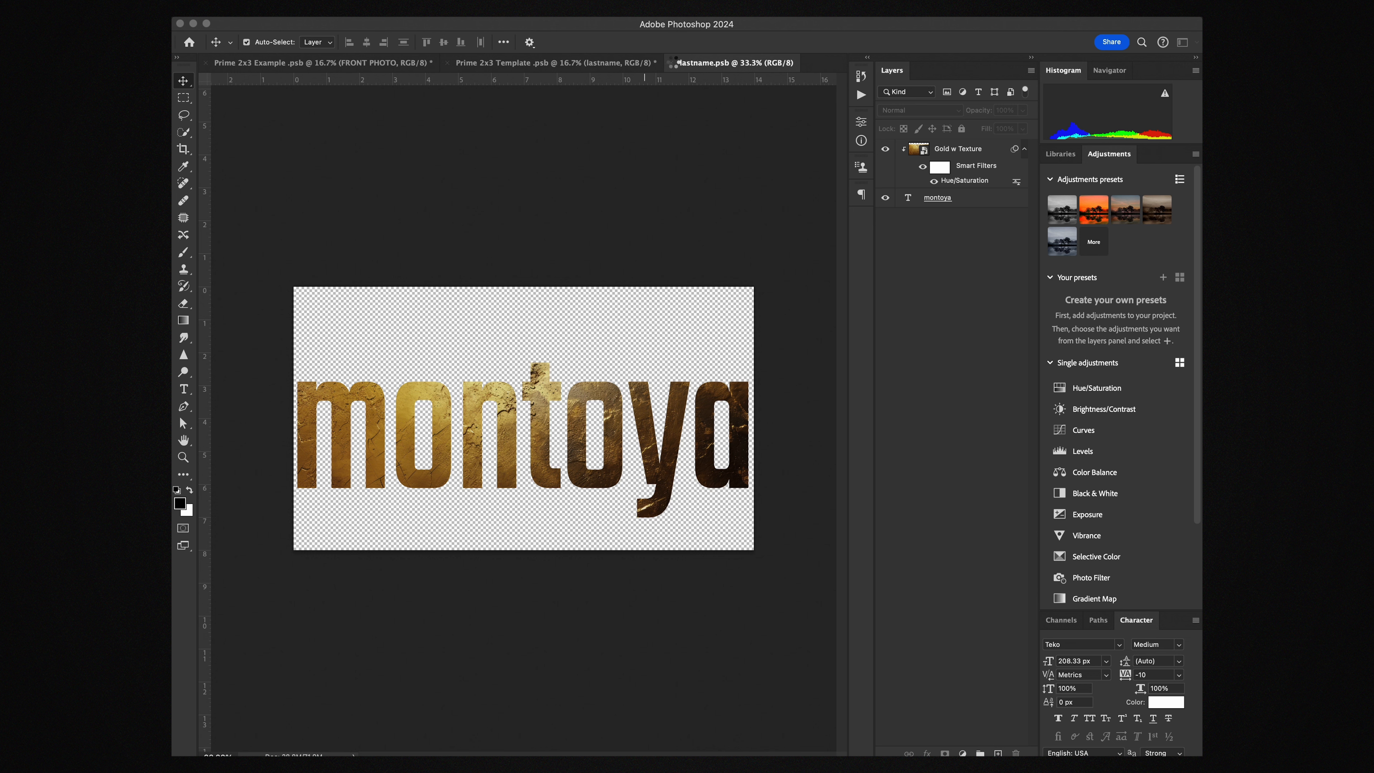
{"action": "left_click", "coordinate": [673, 63]}
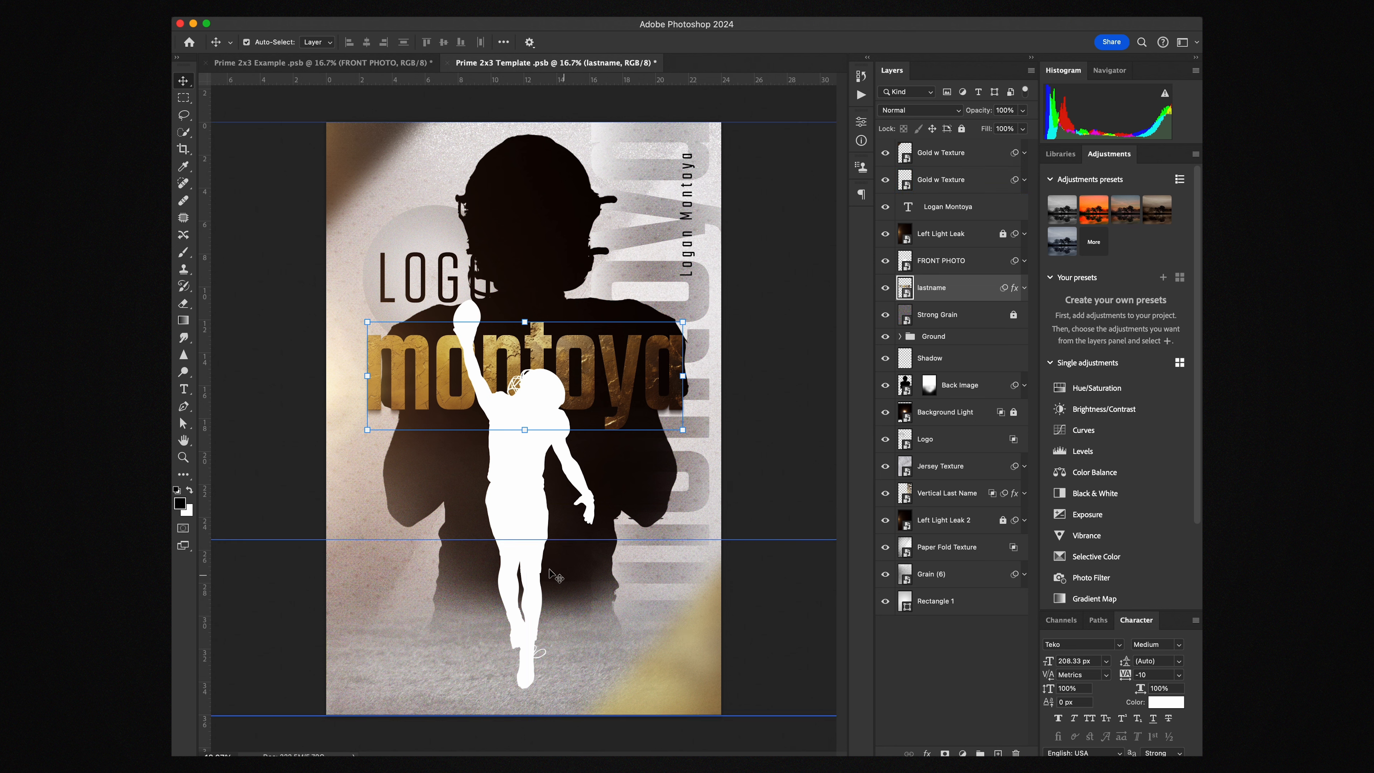
Select the poster's Logo layer and open its Logo1.psb contents
{"action": "left_click", "coordinate": [825, 279]}
{"action": "left_click", "coordinate": [790, 283]}
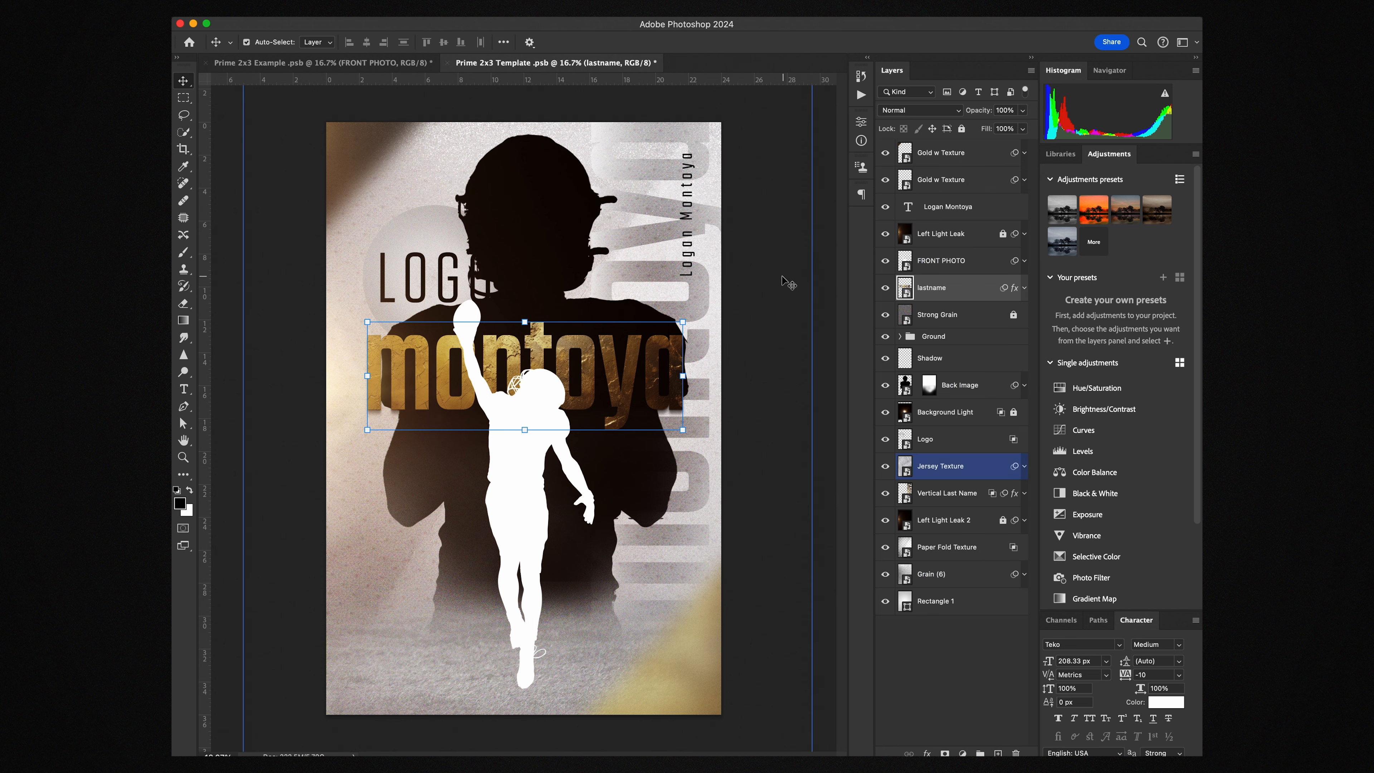
{"action": "left_click", "coordinate": [451, 270]}
{"action": "left_click", "coordinate": [418, 273]}
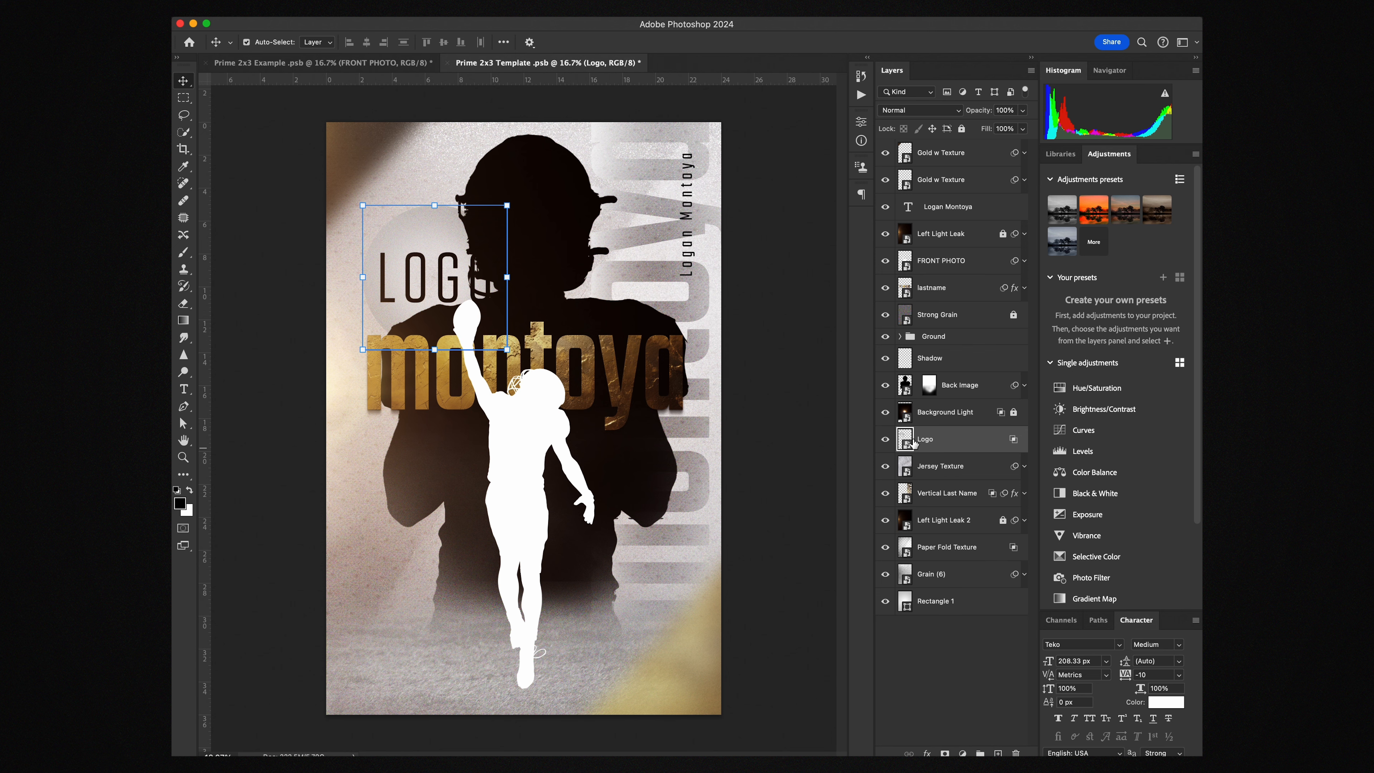
{"action": "double_click", "coordinate": [906, 441]}
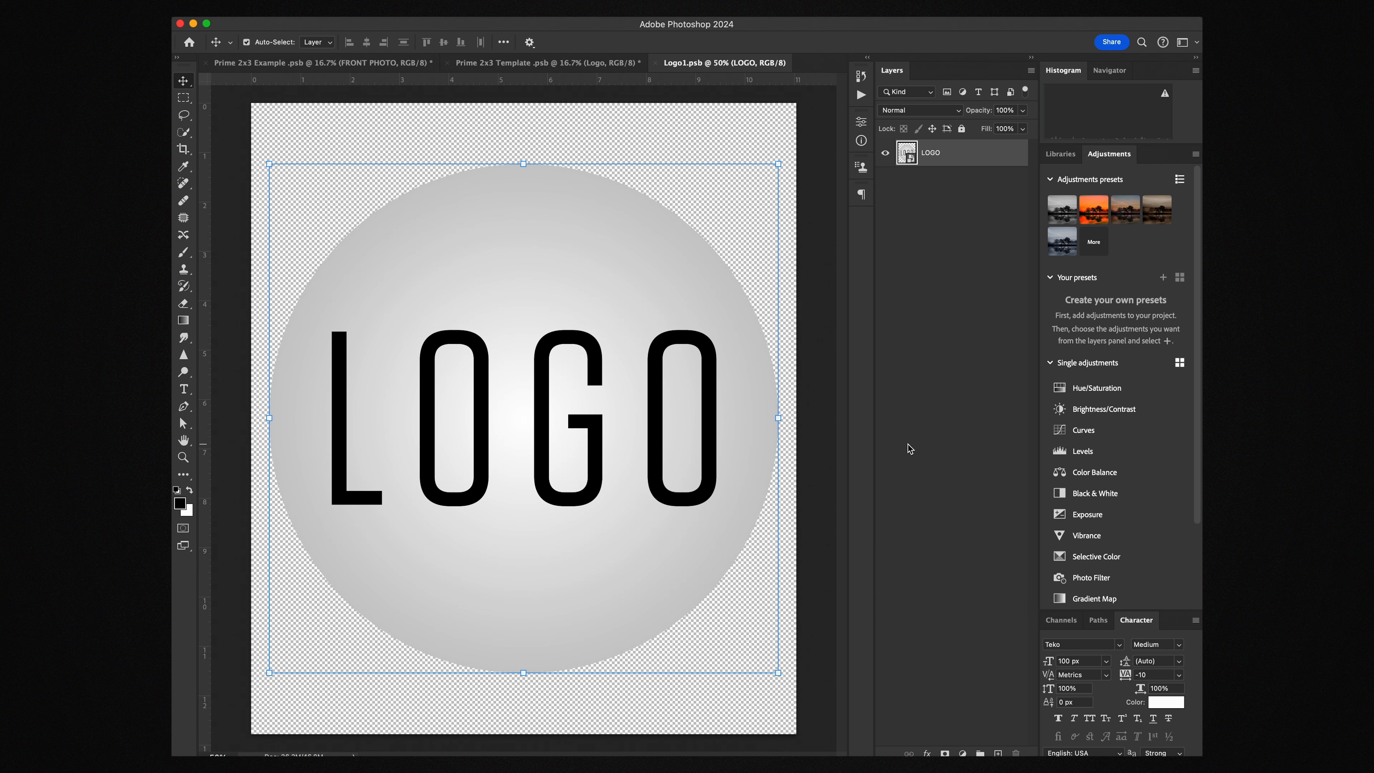
Place the HCShield image into the logo file and enlarge it to fit
{"action": "key", "text": "super+Tab"}
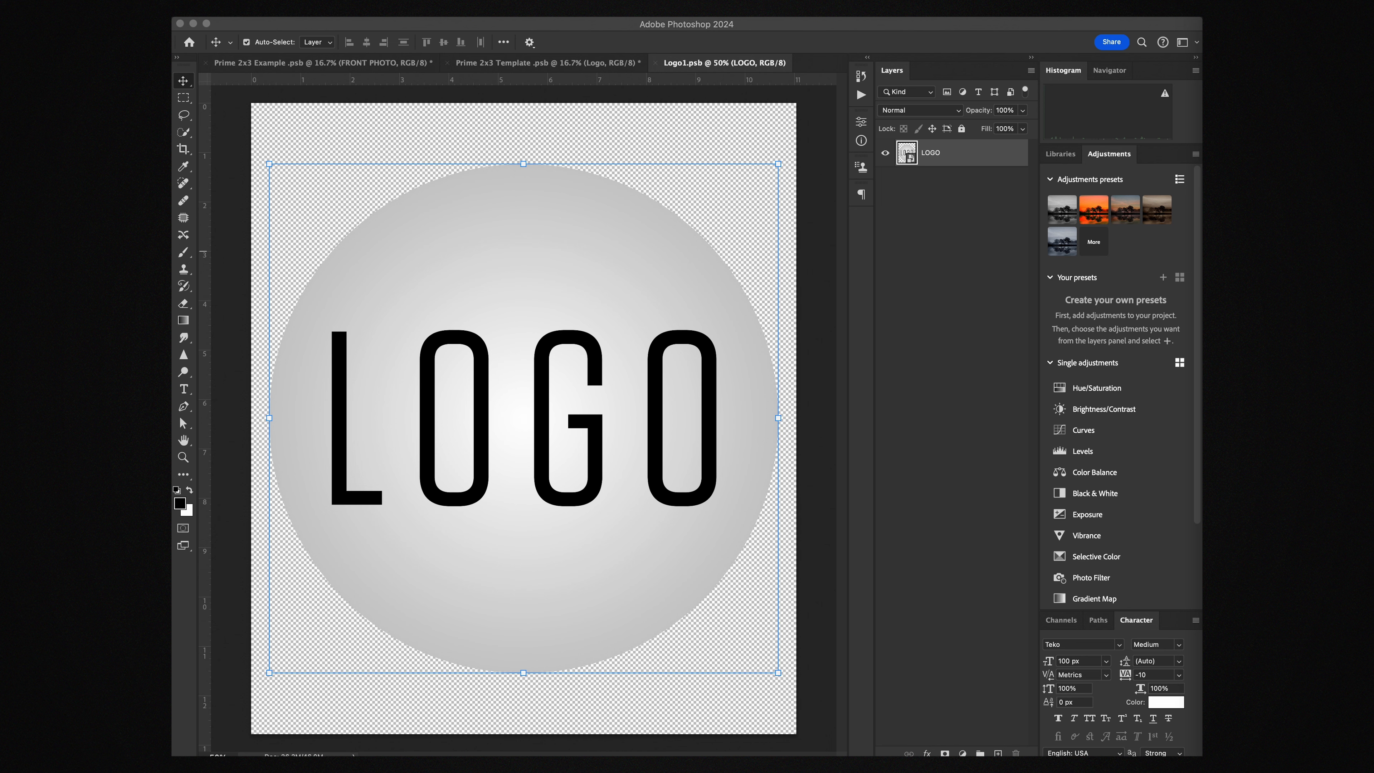
{"action": "left_click_drag", "start_coordinate": [698, 461], "coordinate": [536, 449]}
{"action": "left_click_drag", "start_coordinate": [678, 419], "coordinate": [885, 420]}
{"action": "left_click_drag", "start_coordinate": [755, 420], "coordinate": [785, 447]}
{"action": "left_click_drag", "start_coordinate": [684, 438], "coordinate": [683, 435]}
{"action": "key", "text": "Return"}
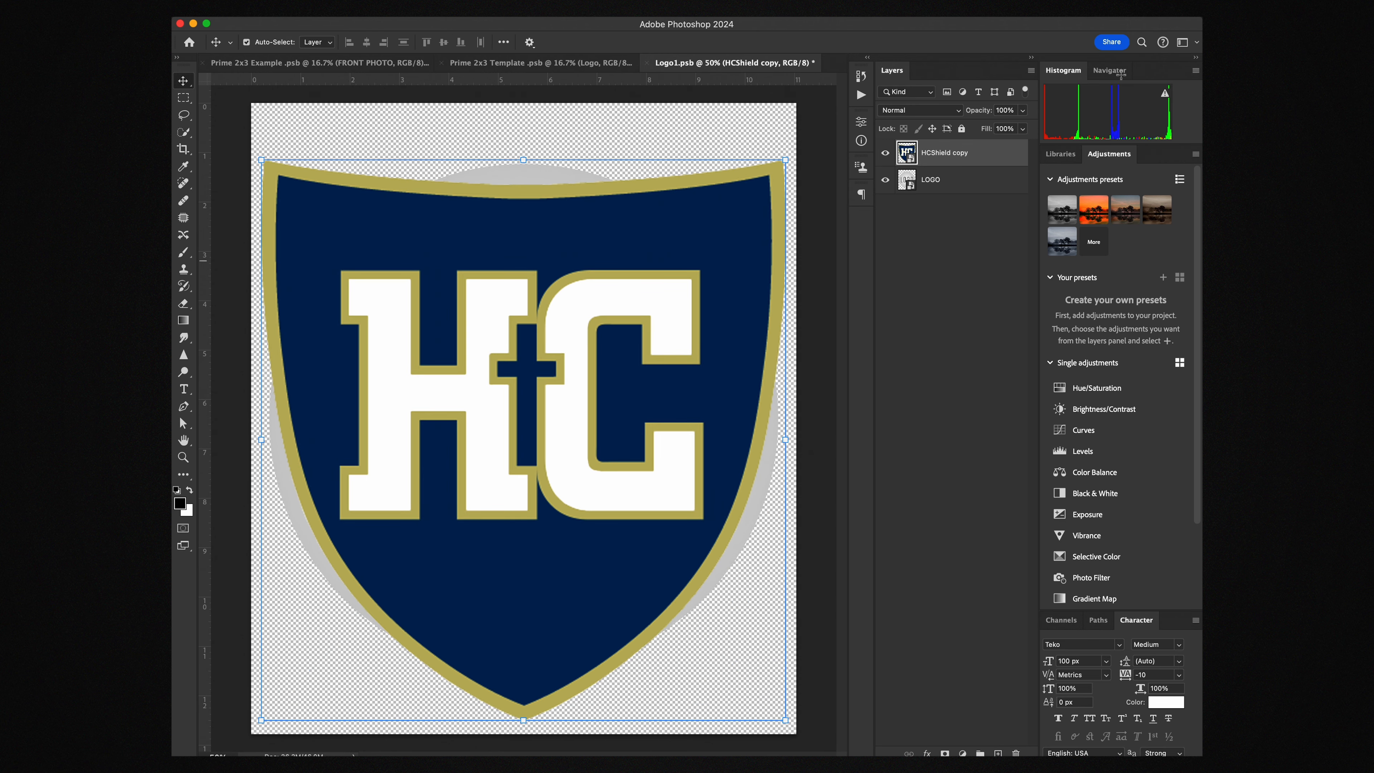
Hide the grey LOGO placeholder layer, then save and close Logo1.psb
{"action": "left_click", "coordinate": [885, 179]}
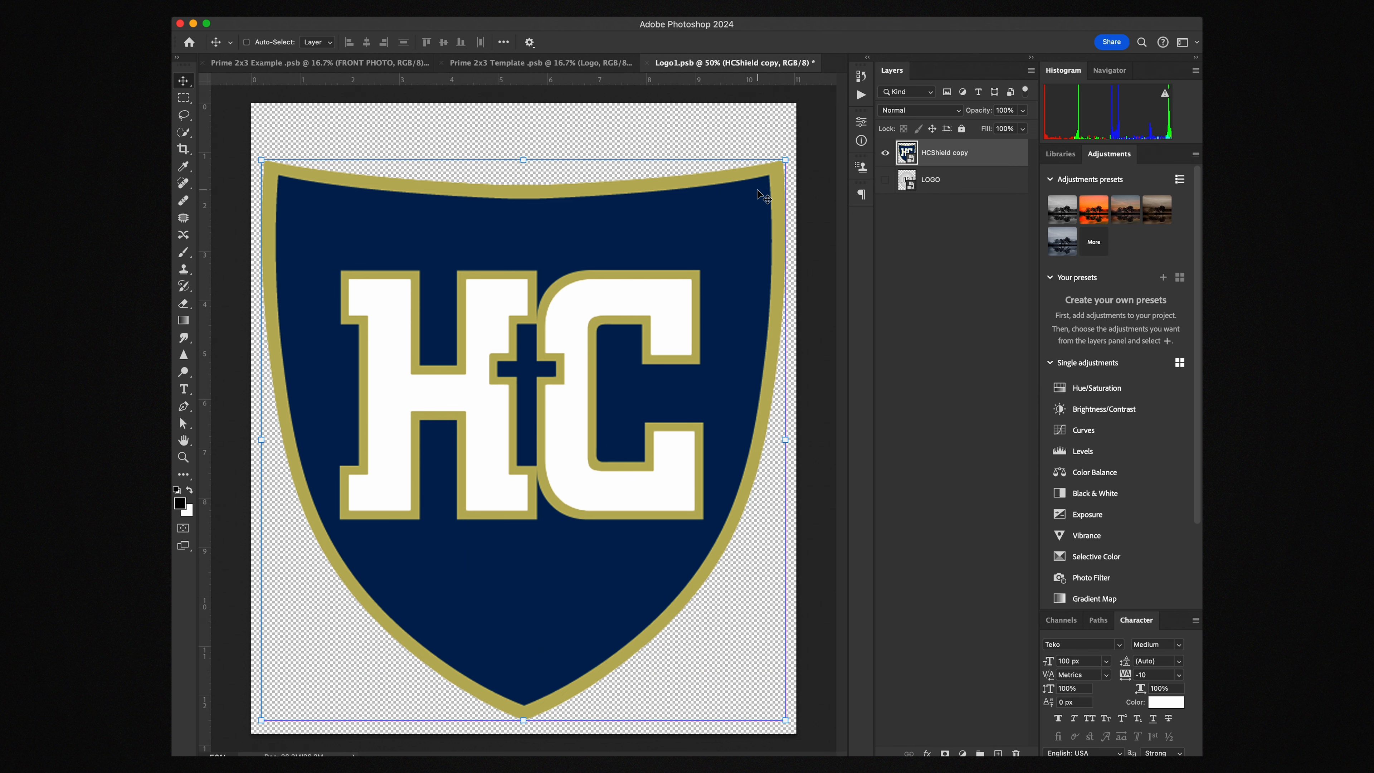
{"action": "key", "text": "super+s"}
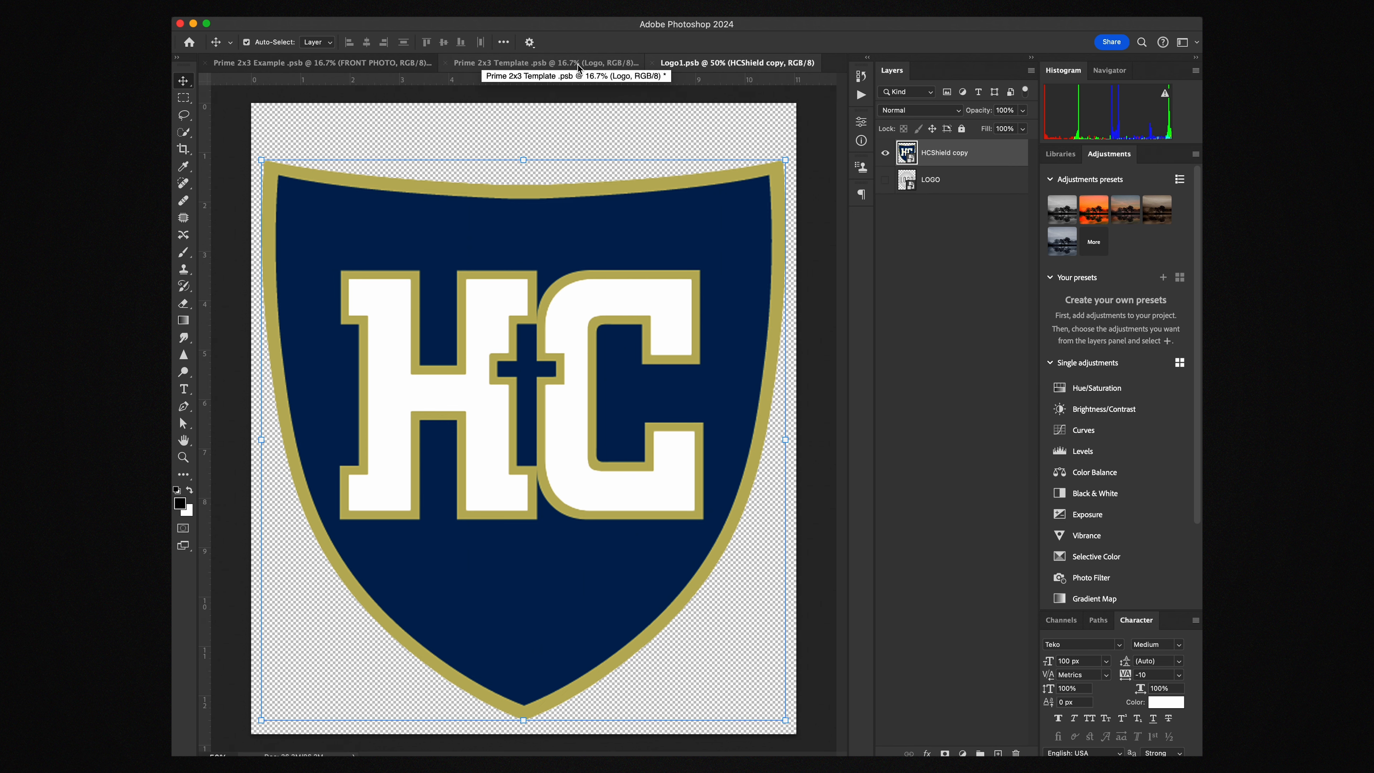
{"action": "key", "text": "super+w"}
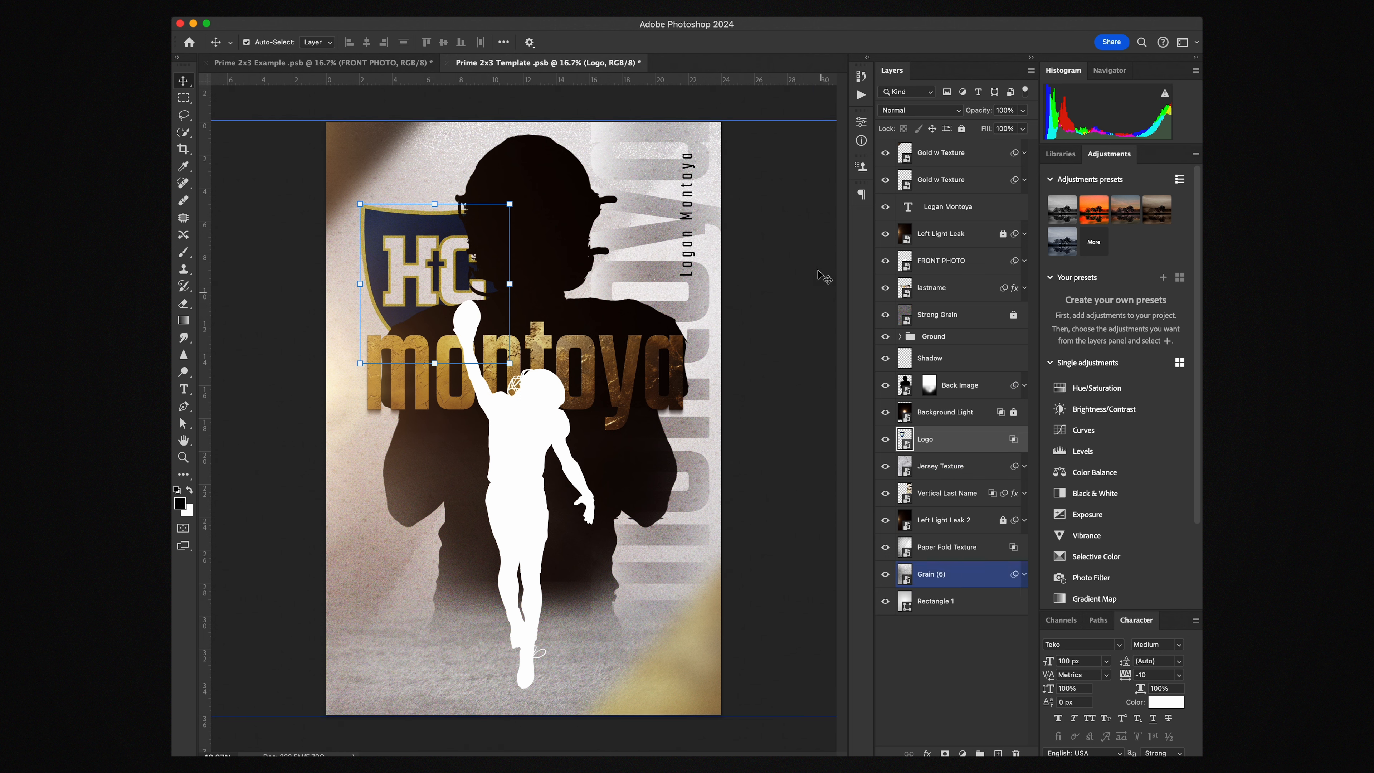
Open the Back Image smart object and show guides over the silhouette
{"action": "left_click", "coordinate": [586, 192]}
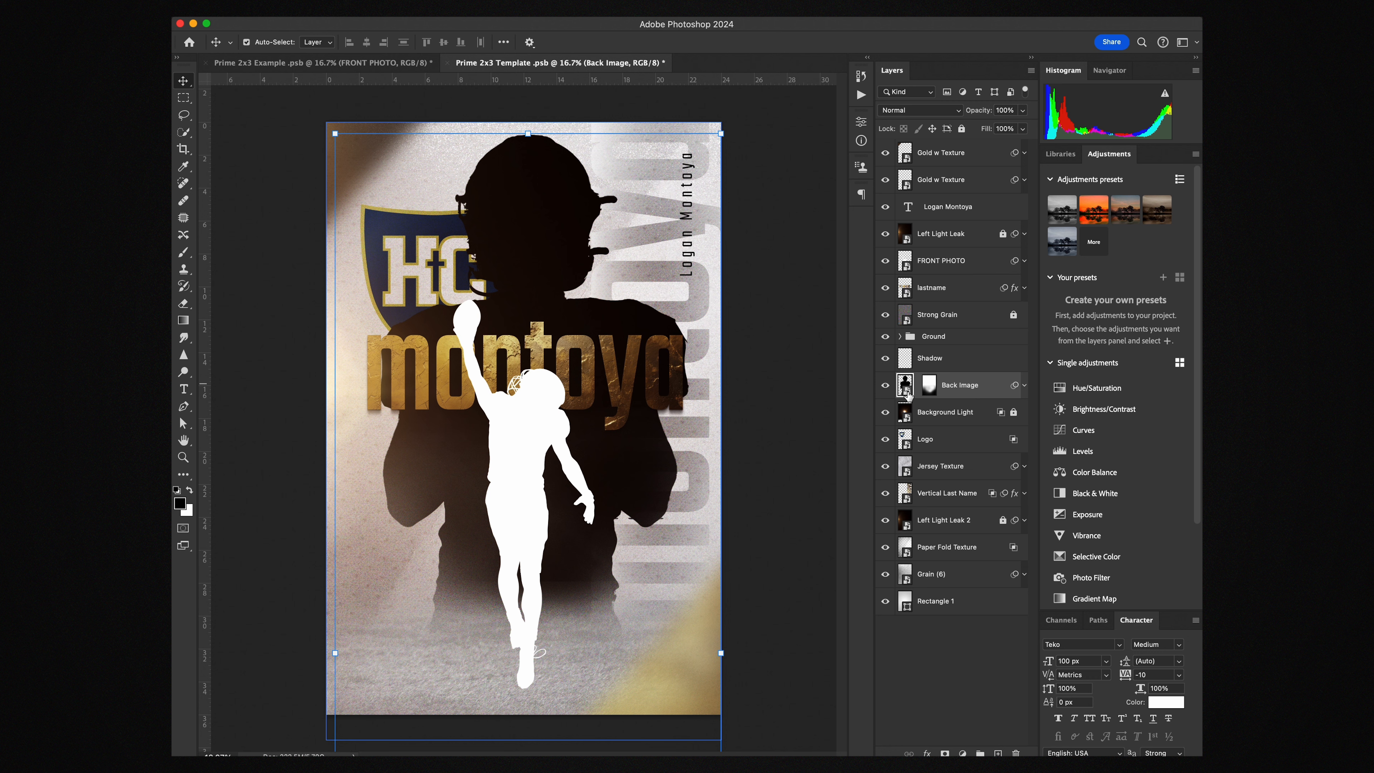
{"action": "double_click", "coordinate": [907, 393]}
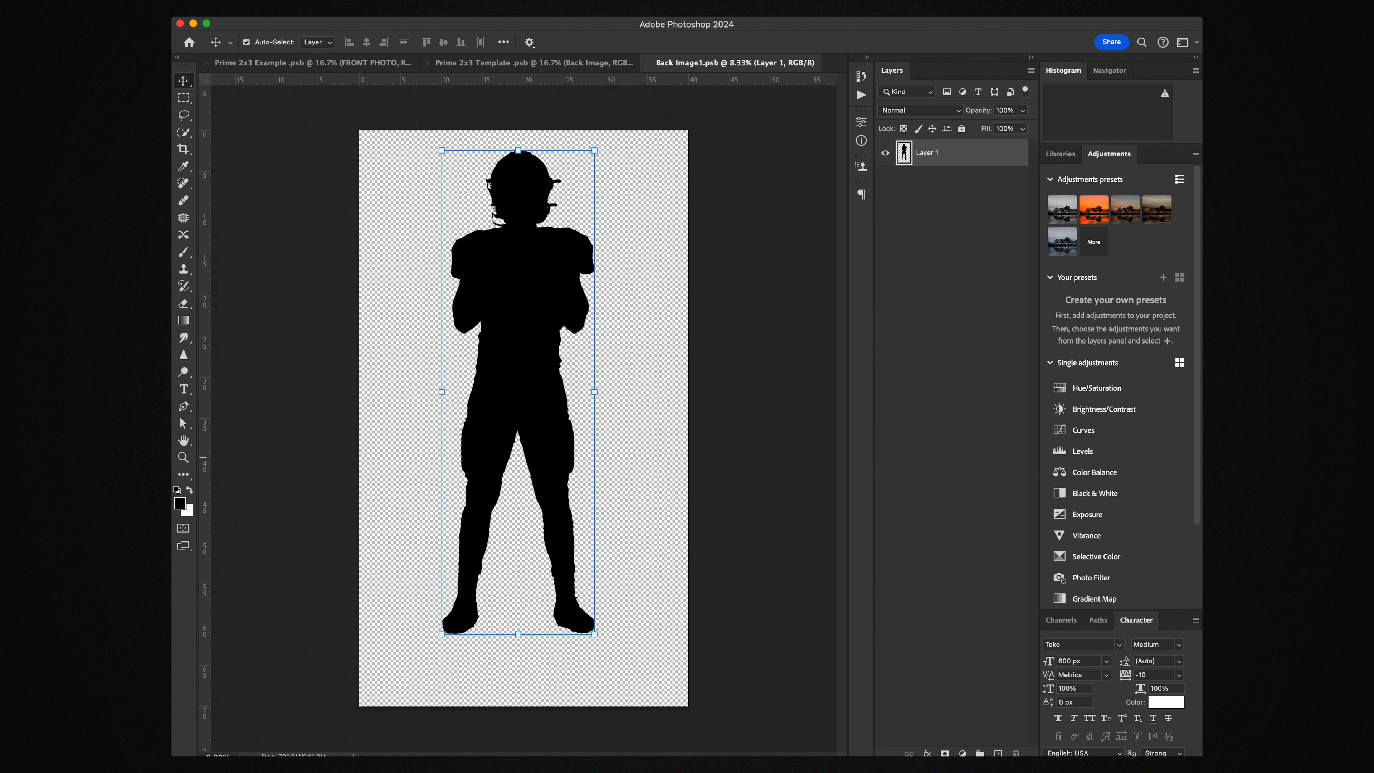
{"action": "key", "text": "super+semicolon"}
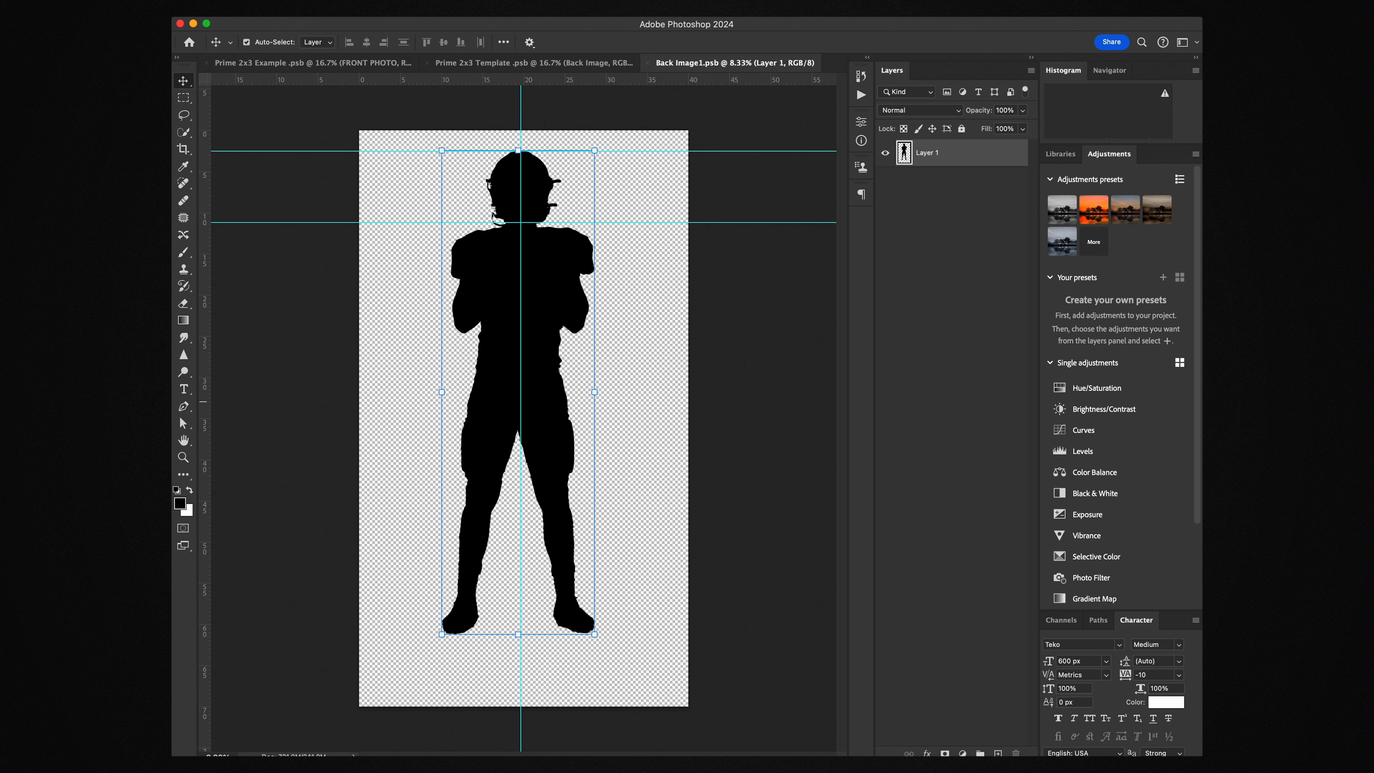
Place the portrait photo over the silhouette, enlarge it, hide Layer 1, and save
{"action": "left_click_drag", "start_coordinate": [600, 427], "coordinate": [493, 394]}
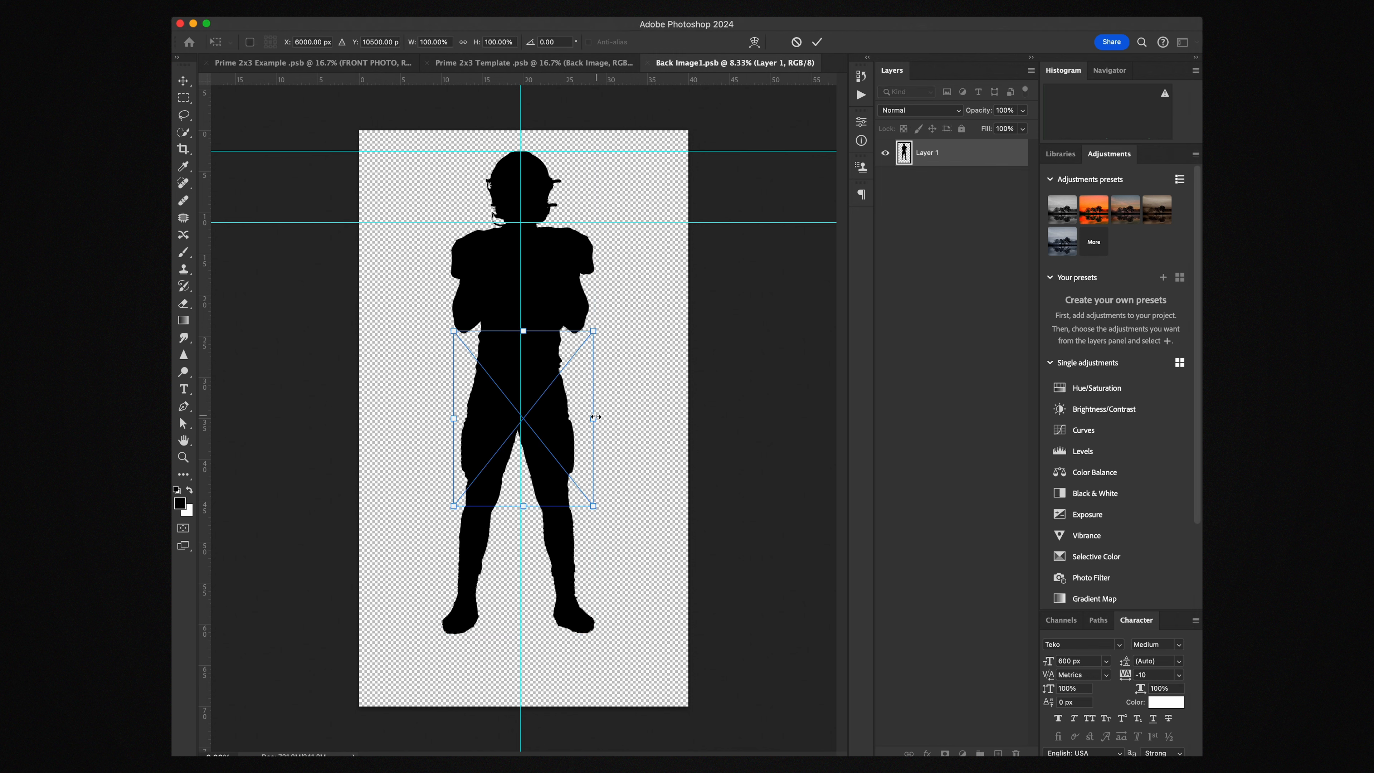
{"action": "left_click_drag", "start_coordinate": [595, 417], "coordinate": [590, 332]}
{"action": "left_click_drag", "start_coordinate": [720, 371], "coordinate": [770, 377]}
{"action": "left_click_drag", "start_coordinate": [701, 347], "coordinate": [686, 366]}
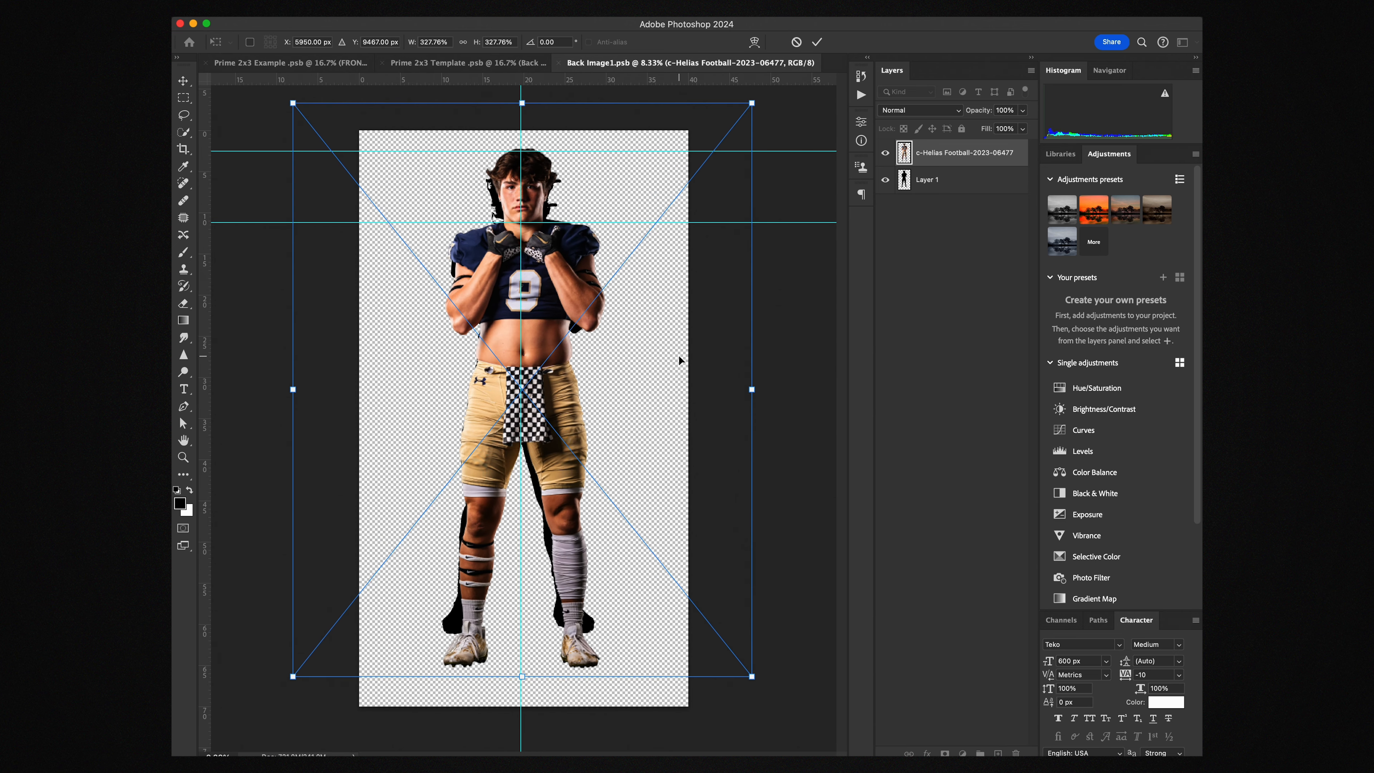
{"action": "key", "text": "Return"}
{"action": "left_click", "coordinate": [884, 179]}
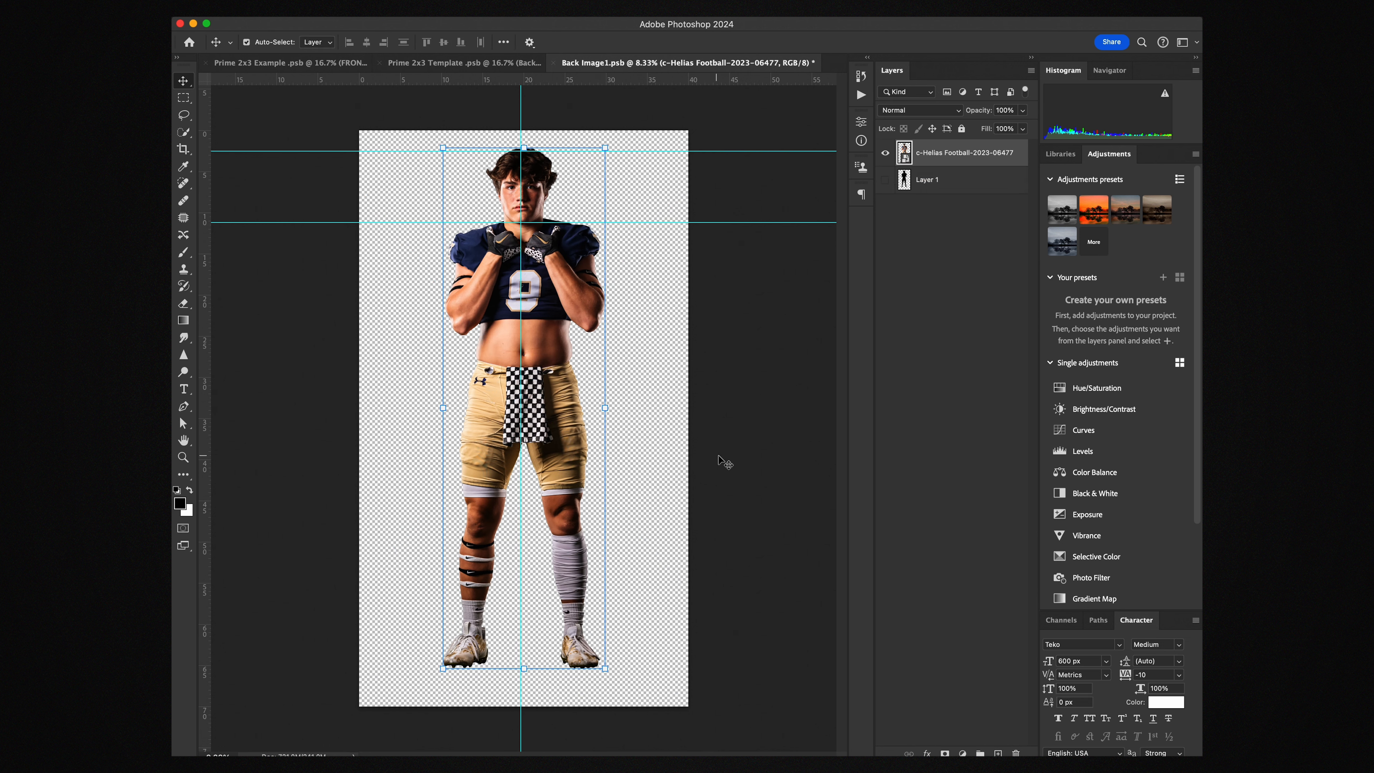
{"action": "left_click", "coordinate": [738, 456]}
{"action": "key", "text": "super+s"}
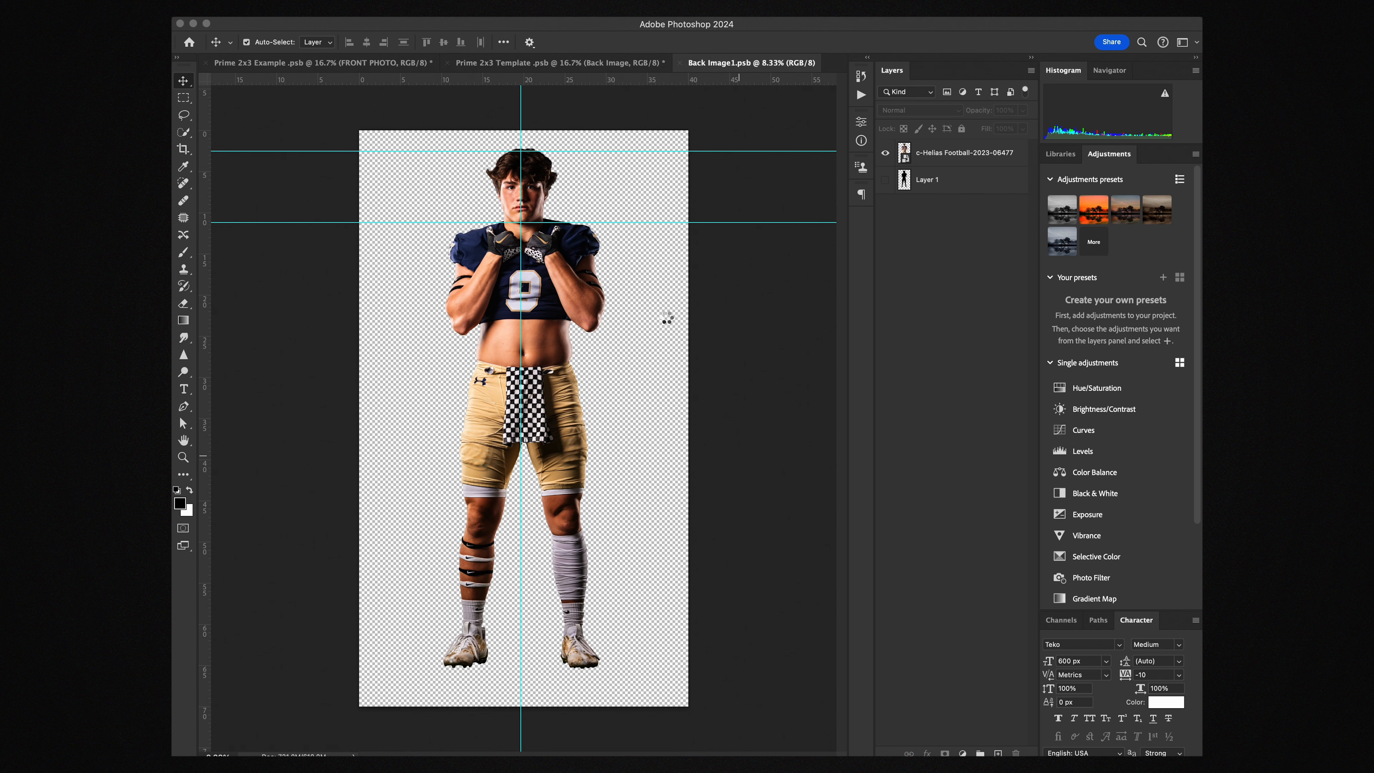
Close Back Image1.psb and disable the Back Image's Camera Raw smart filter
{"action": "left_click", "coordinate": [679, 63]}
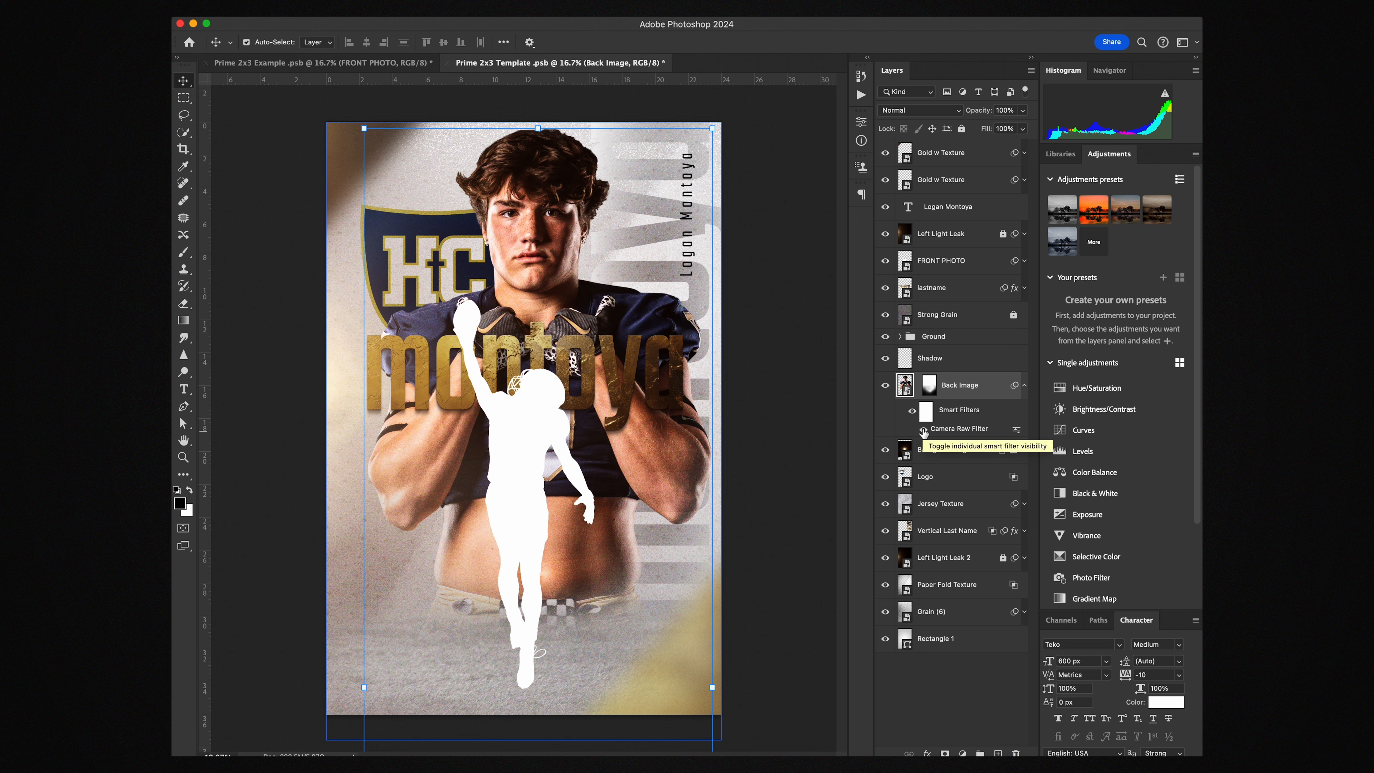
{"action": "left_click", "coordinate": [924, 430]}
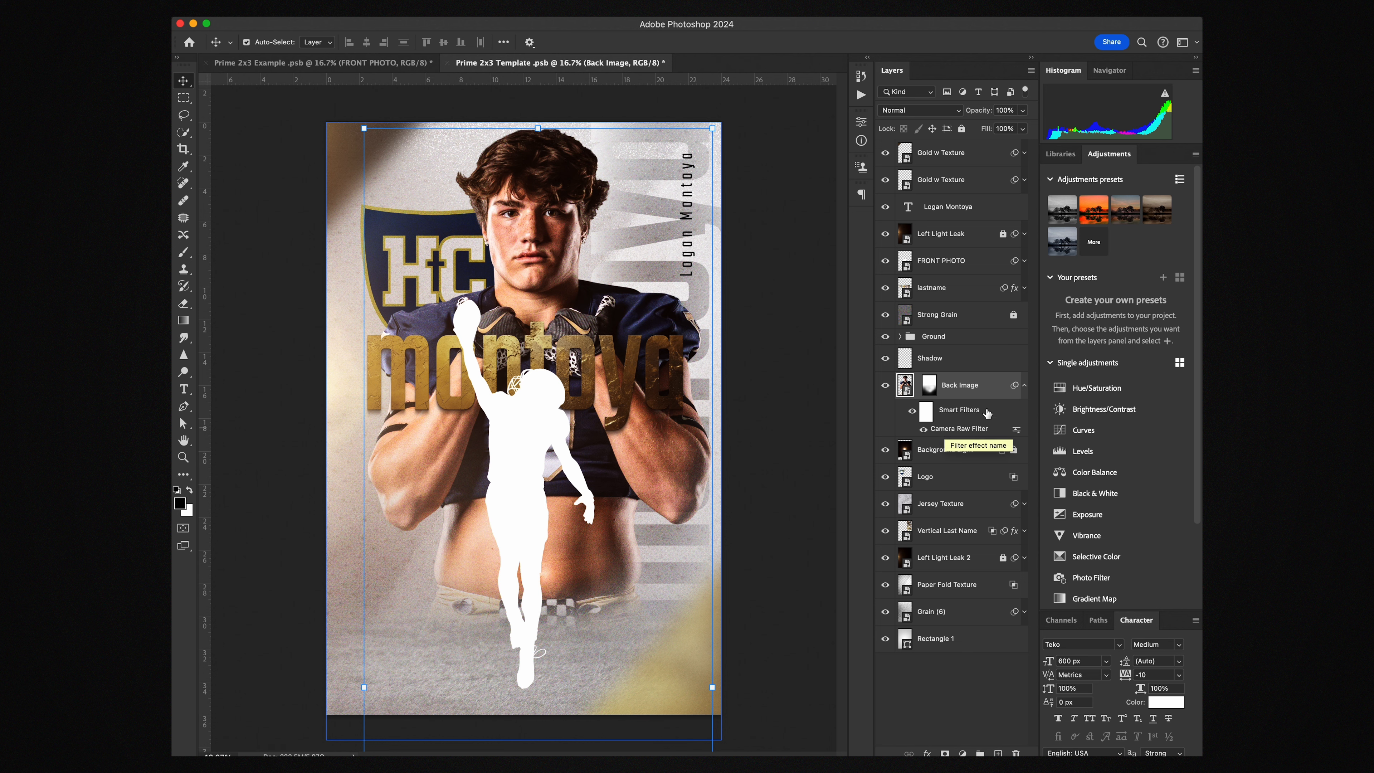
{"action": "left_click", "coordinate": [1024, 385]}
{"action": "left_click", "coordinate": [947, 411]}
Place the crouching action photo above FRONT PHOTO, scaled to about 110% and nudged into position
{"action": "left_click", "coordinate": [948, 493]}
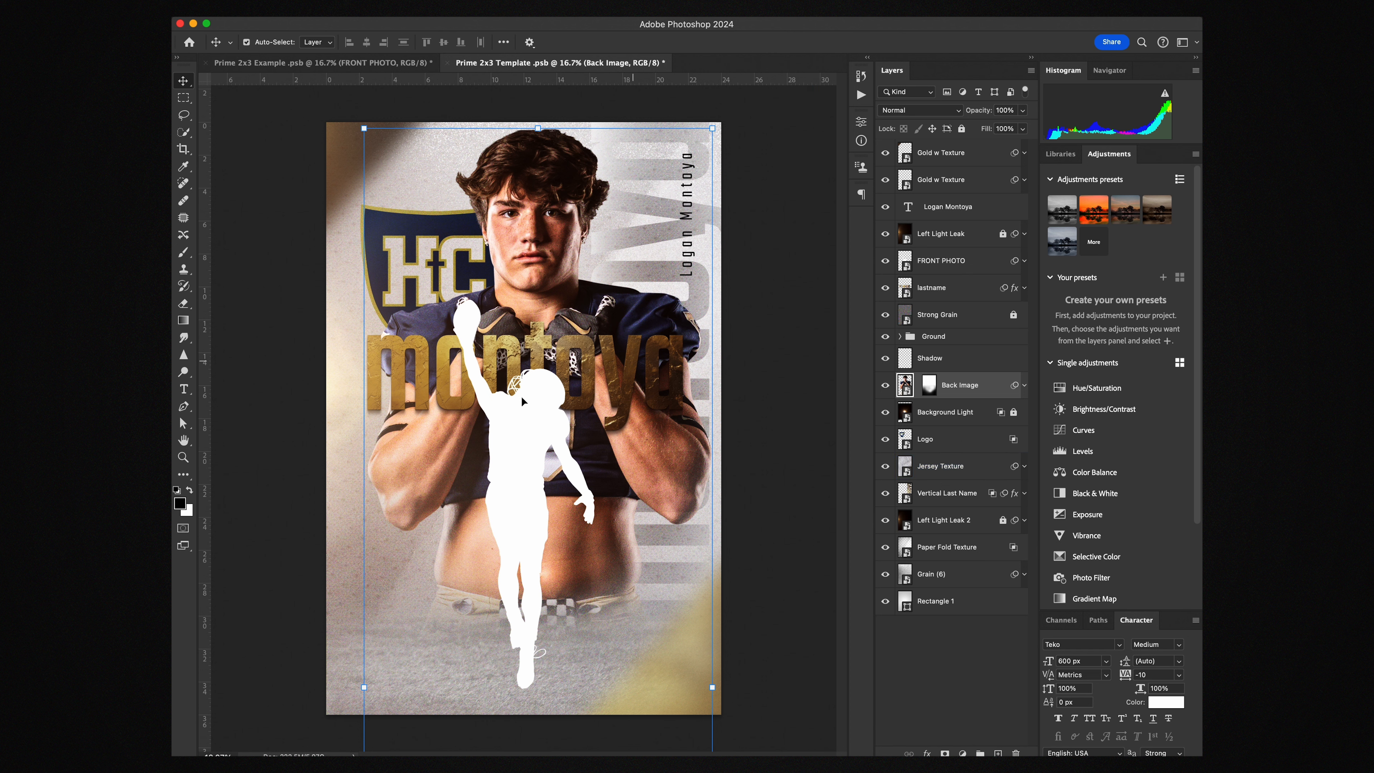
{"action": "left_click", "coordinate": [529, 433]}
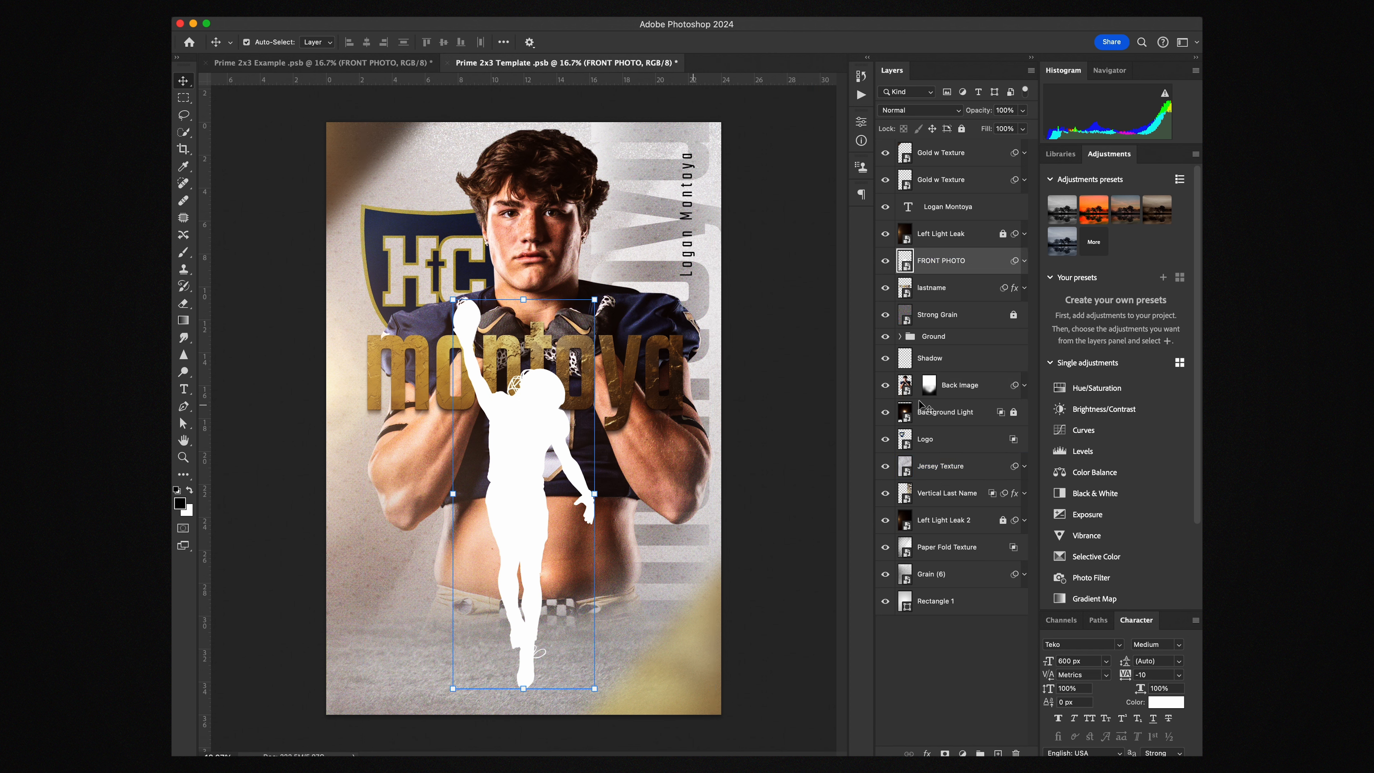
{"action": "key", "text": "super+Tab"}
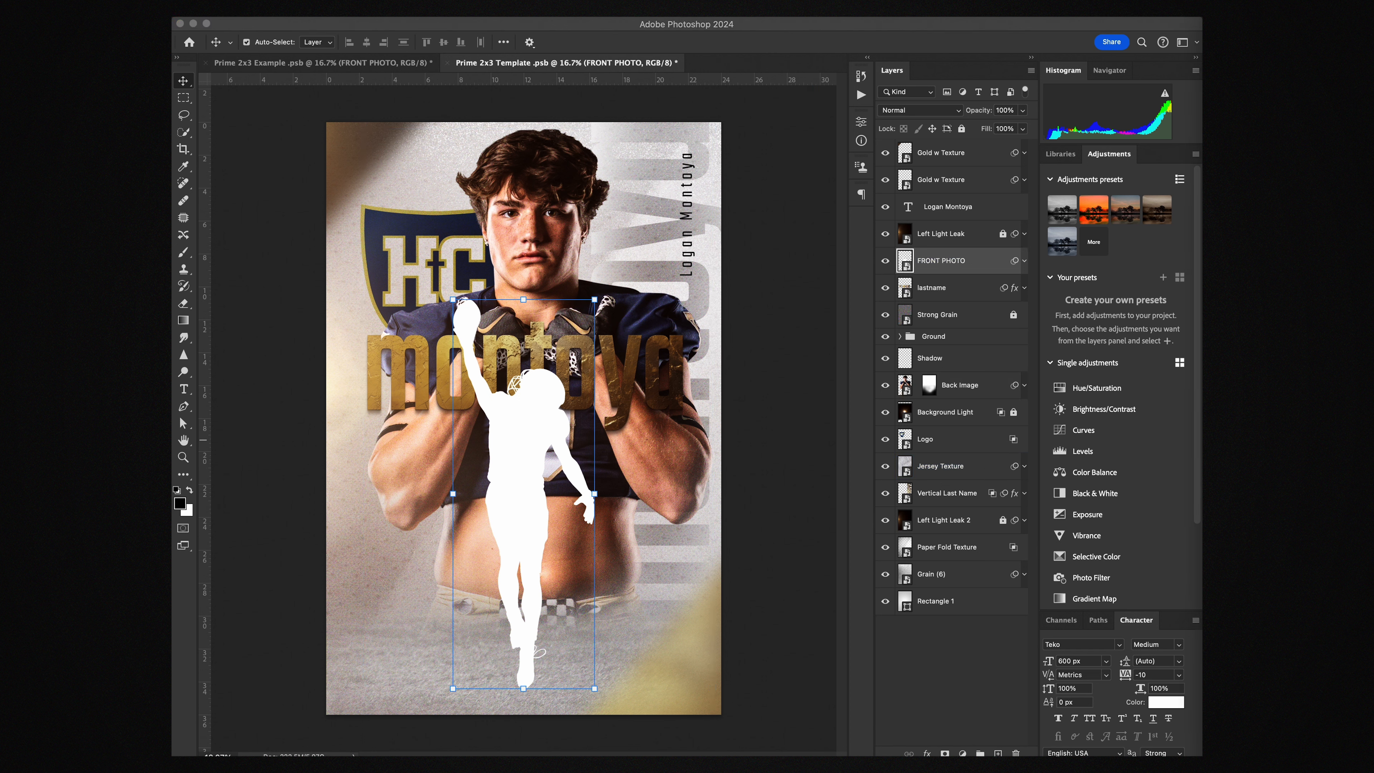
{"action": "left_click_drag", "start_coordinate": [515, 381], "coordinate": [525, 337]}
{"action": "left_click_drag", "start_coordinate": [527, 410], "coordinate": [528, 405]}
{"action": "key", "text": "Return"}
Copy the Camera Raw filter onto the action photo and hide the white FRONT PHOTO silhouette
{"action": "left_click", "coordinate": [952, 288]}
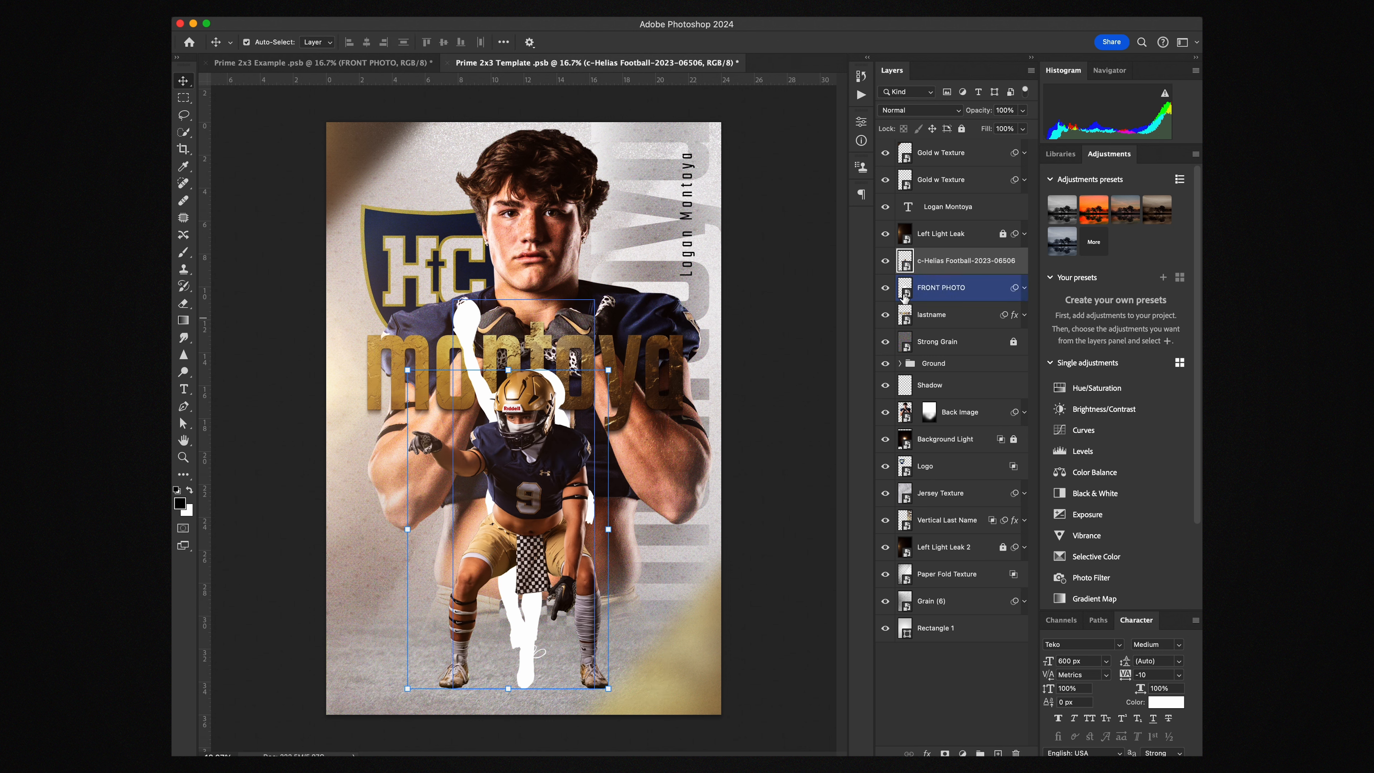
{"action": "left_click", "coordinate": [1024, 287]}
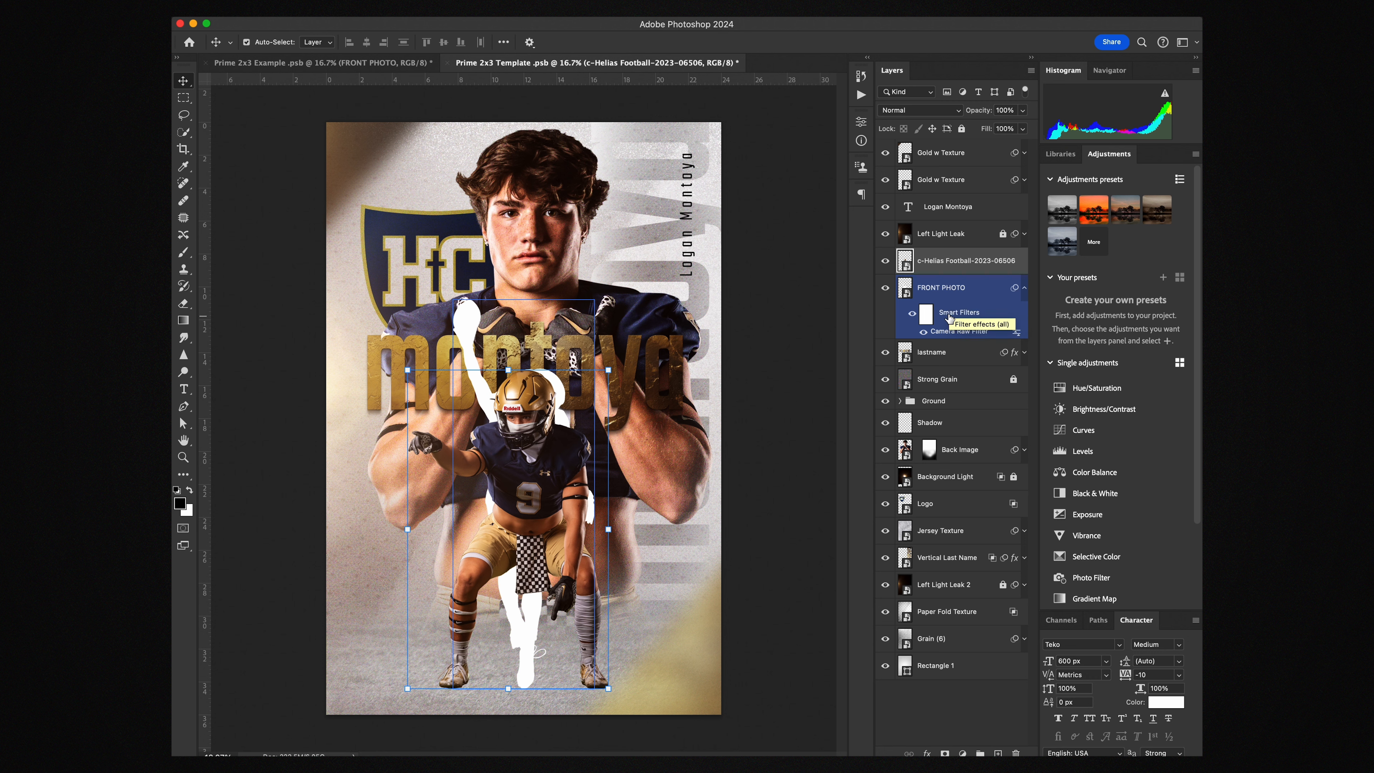
{"action": "left_click_drag", "start_coordinate": [950, 318], "coordinate": [952, 261]}
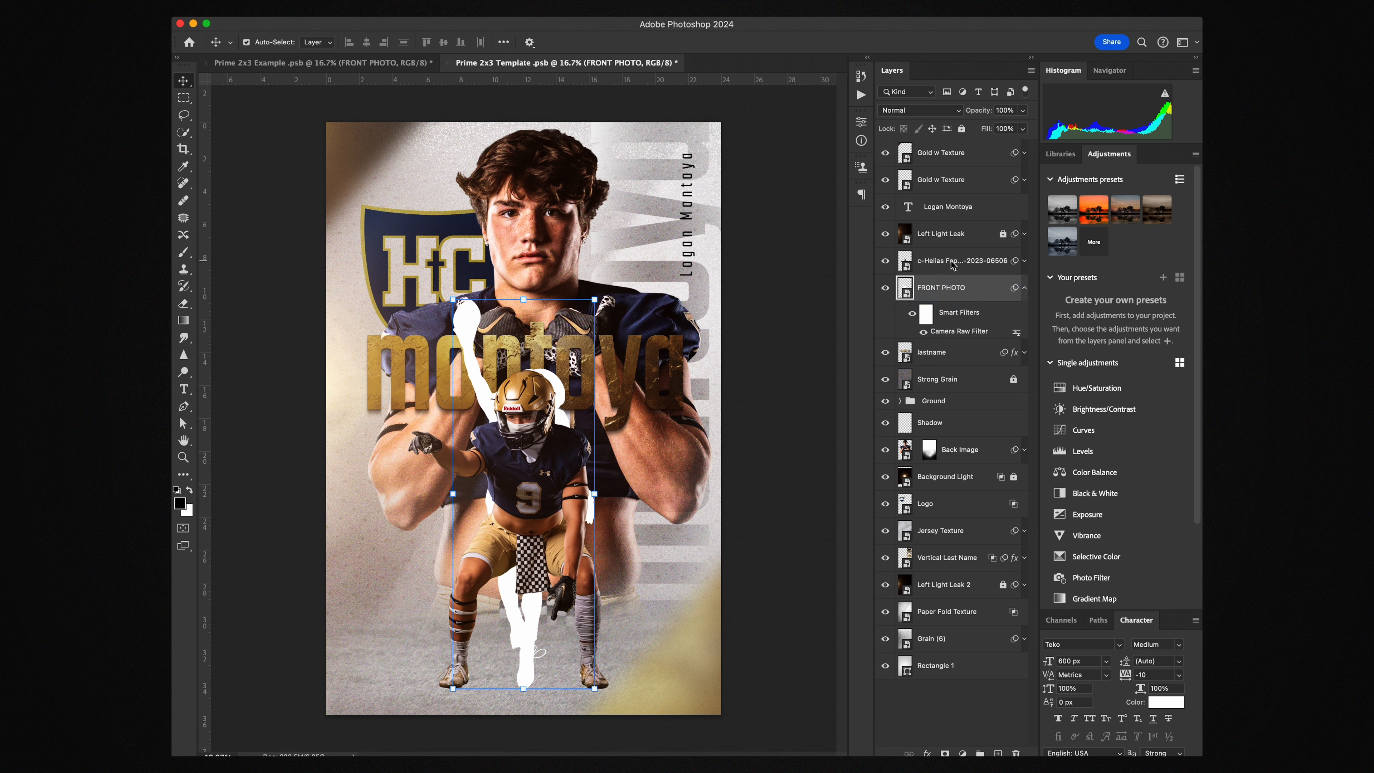
{"action": "left_click", "coordinate": [885, 289]}
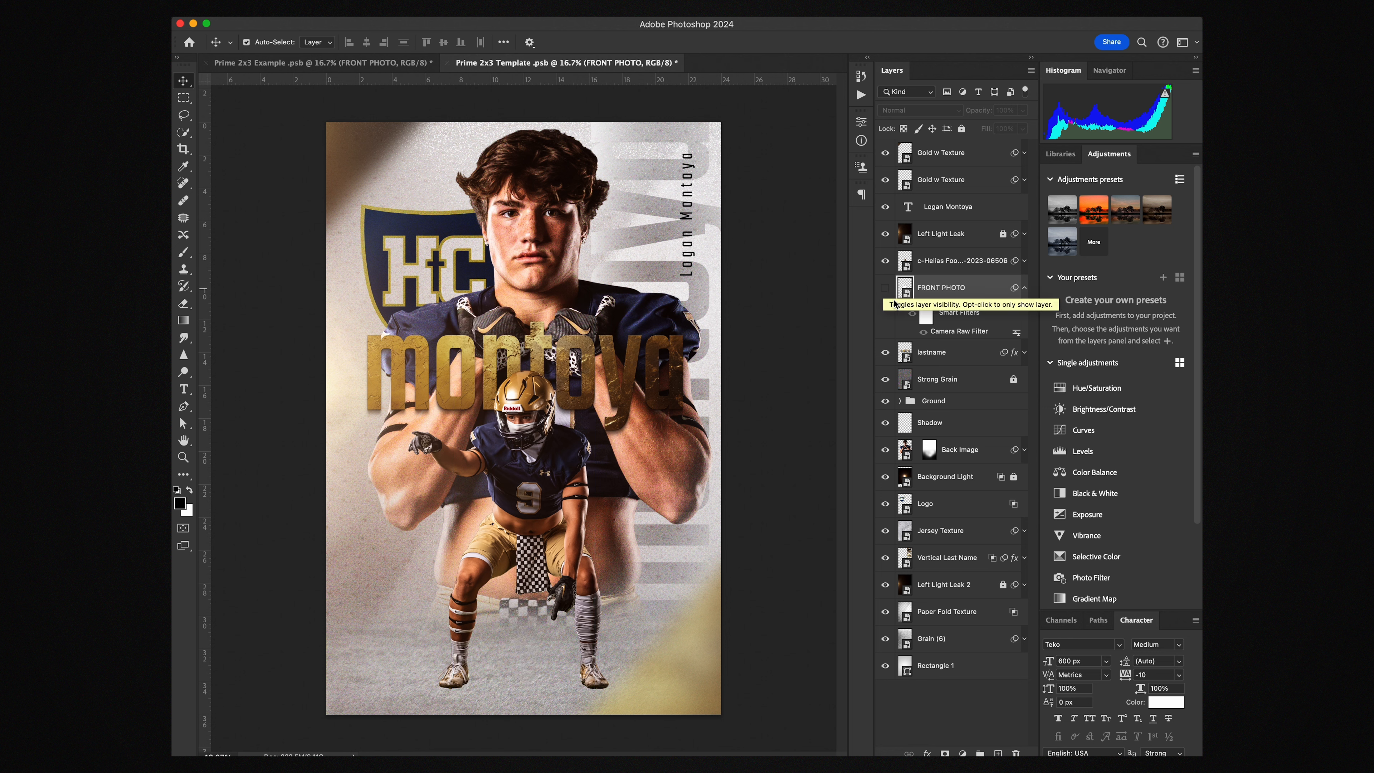
Expand the Ground group to reach its Shadow, Blank and Grass layers
{"action": "left_click", "coordinate": [940, 424]}
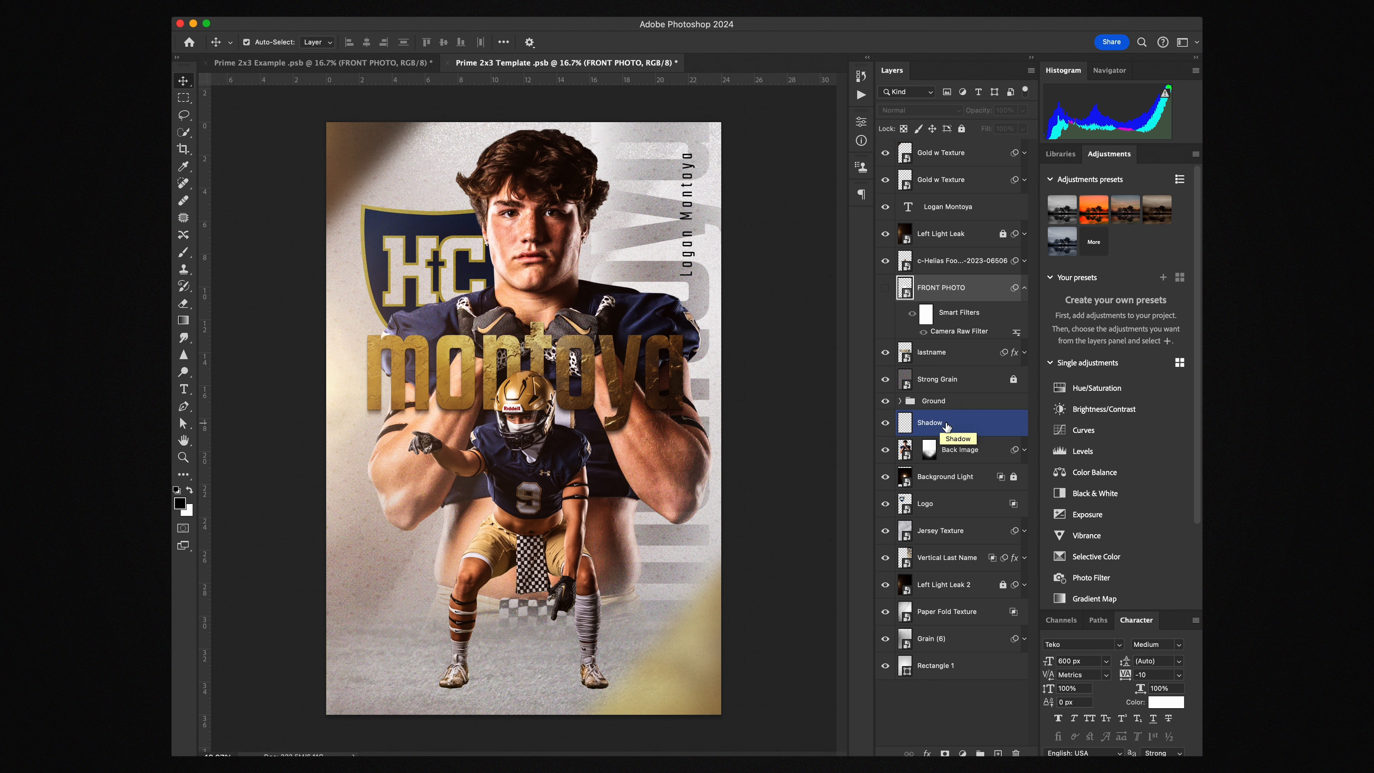
{"action": "left_click", "coordinate": [943, 405]}
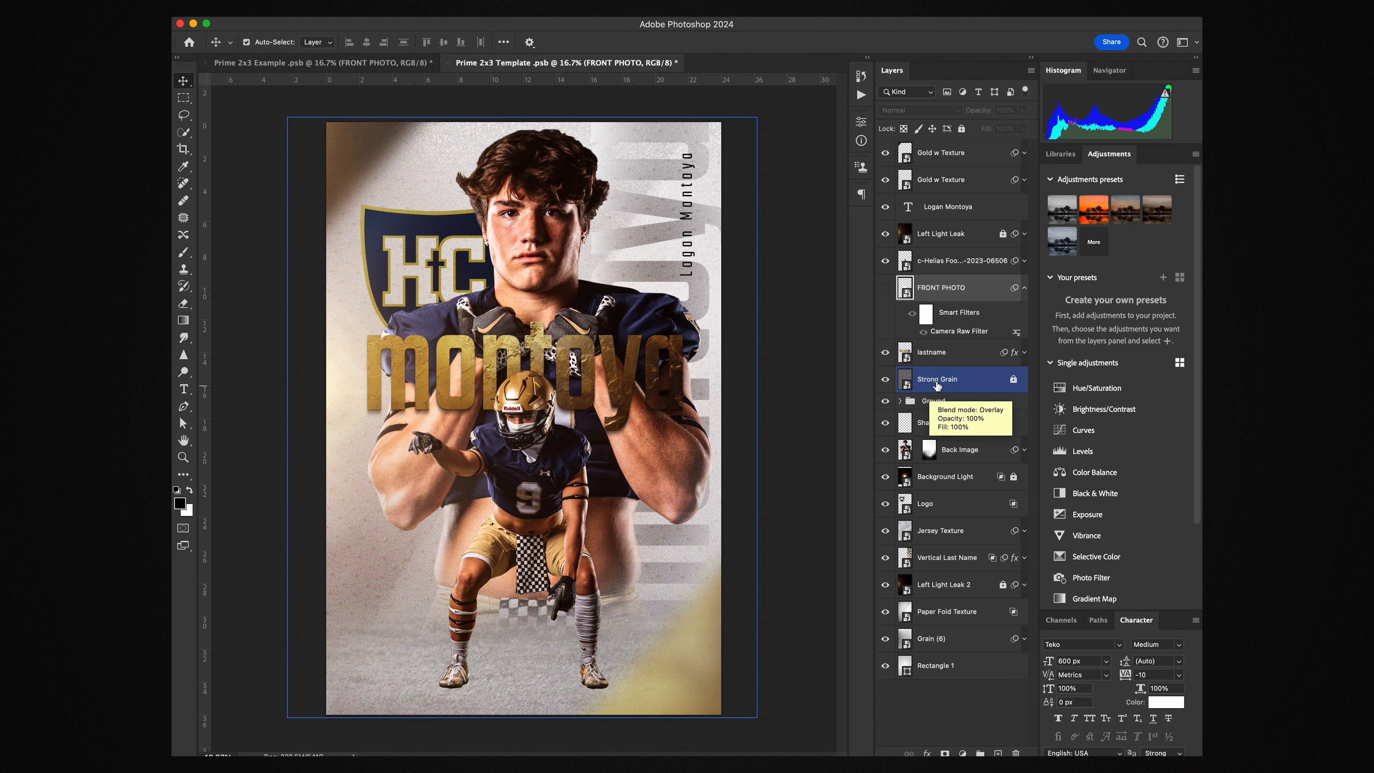
{"action": "left_click", "coordinate": [951, 423]}
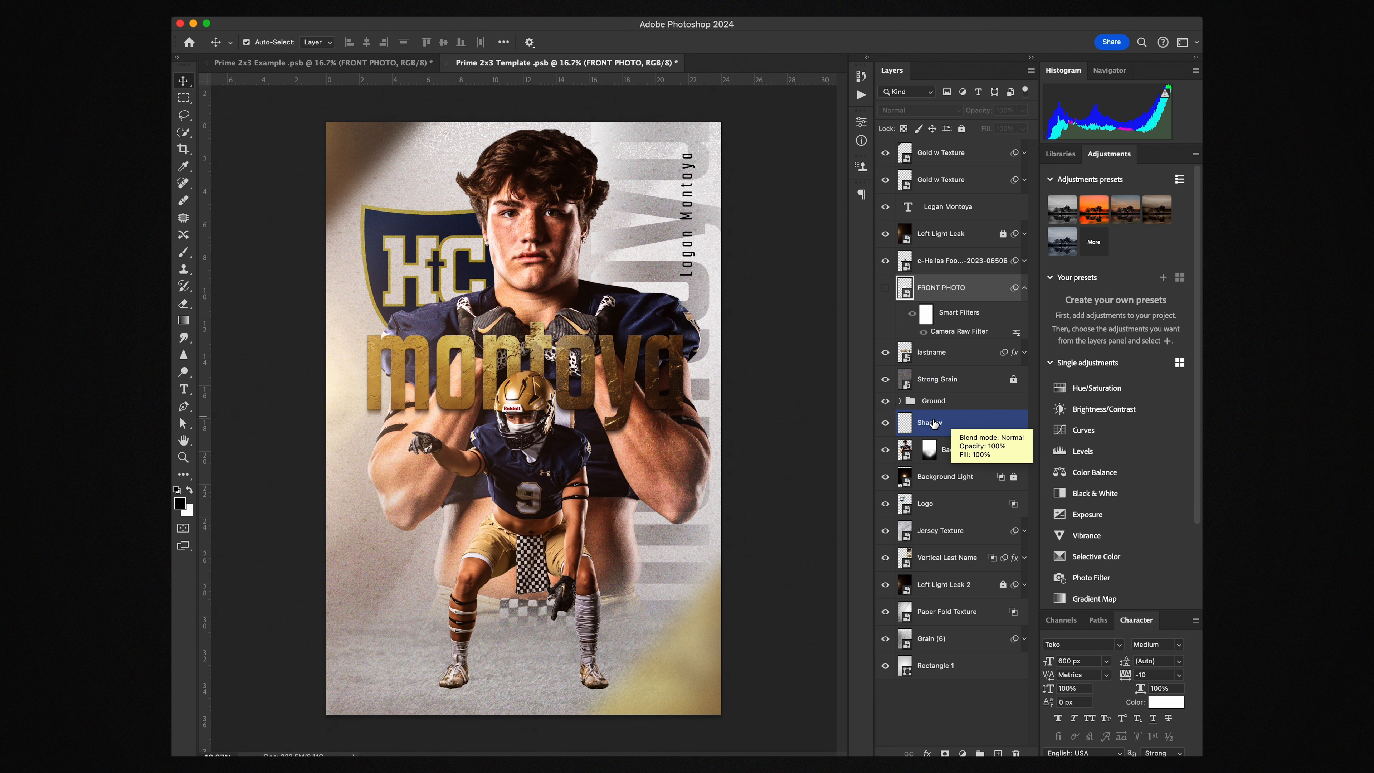
{"action": "left_click", "coordinate": [933, 403]}
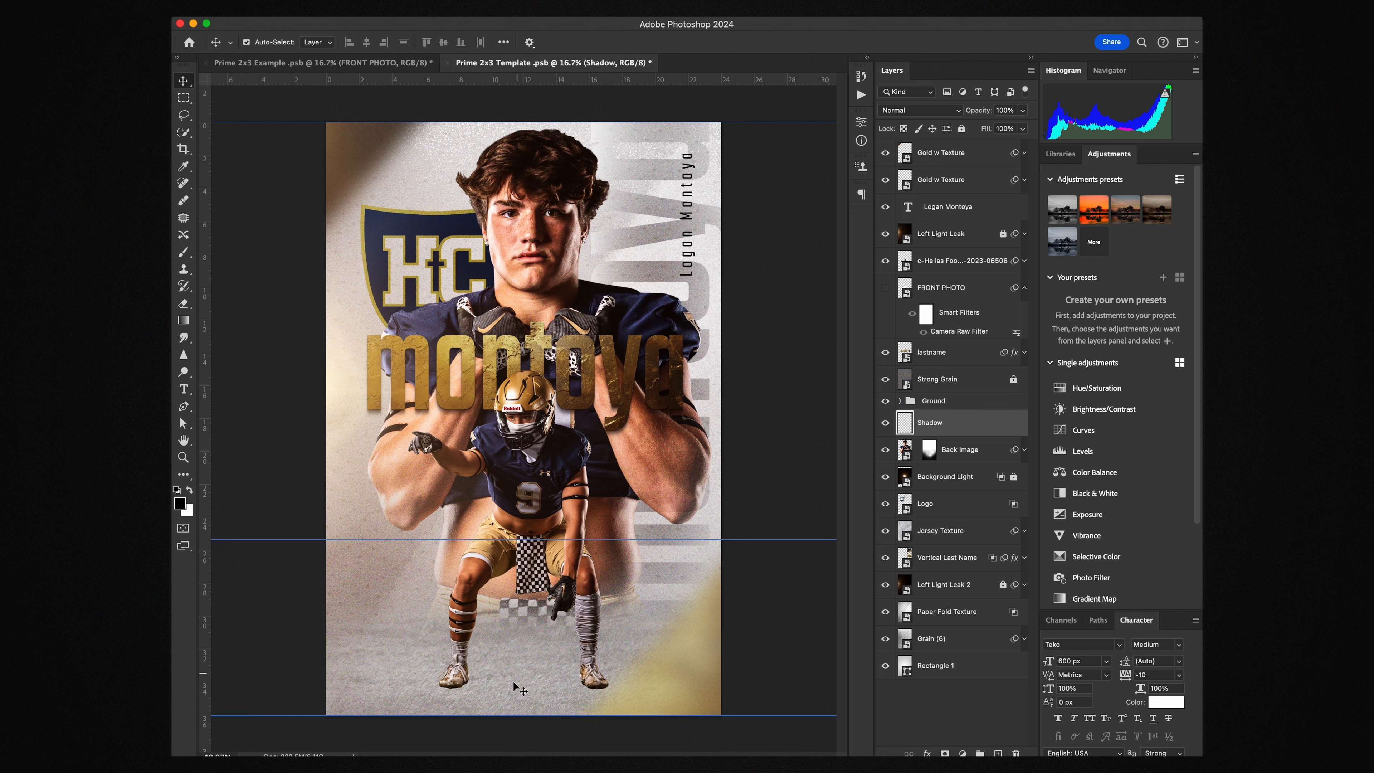
{"action": "left_click", "coordinate": [900, 404]}
{"action": "left_click", "coordinate": [899, 403]}
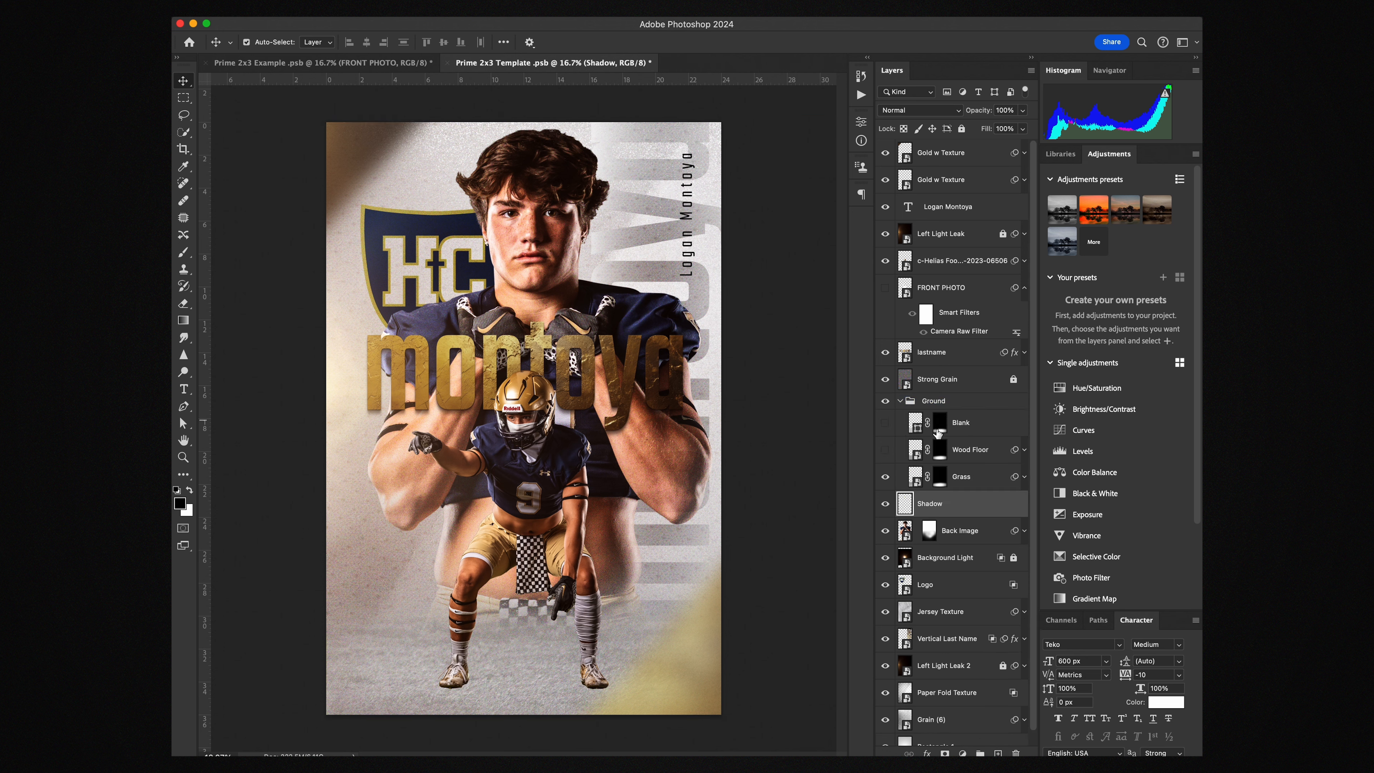
Compare the Blank and Grass floors, leaving Grass visible beneath the player, and collapse Ground
{"action": "left_click", "coordinate": [889, 477]}
{"action": "left_click", "coordinate": [886, 477]}
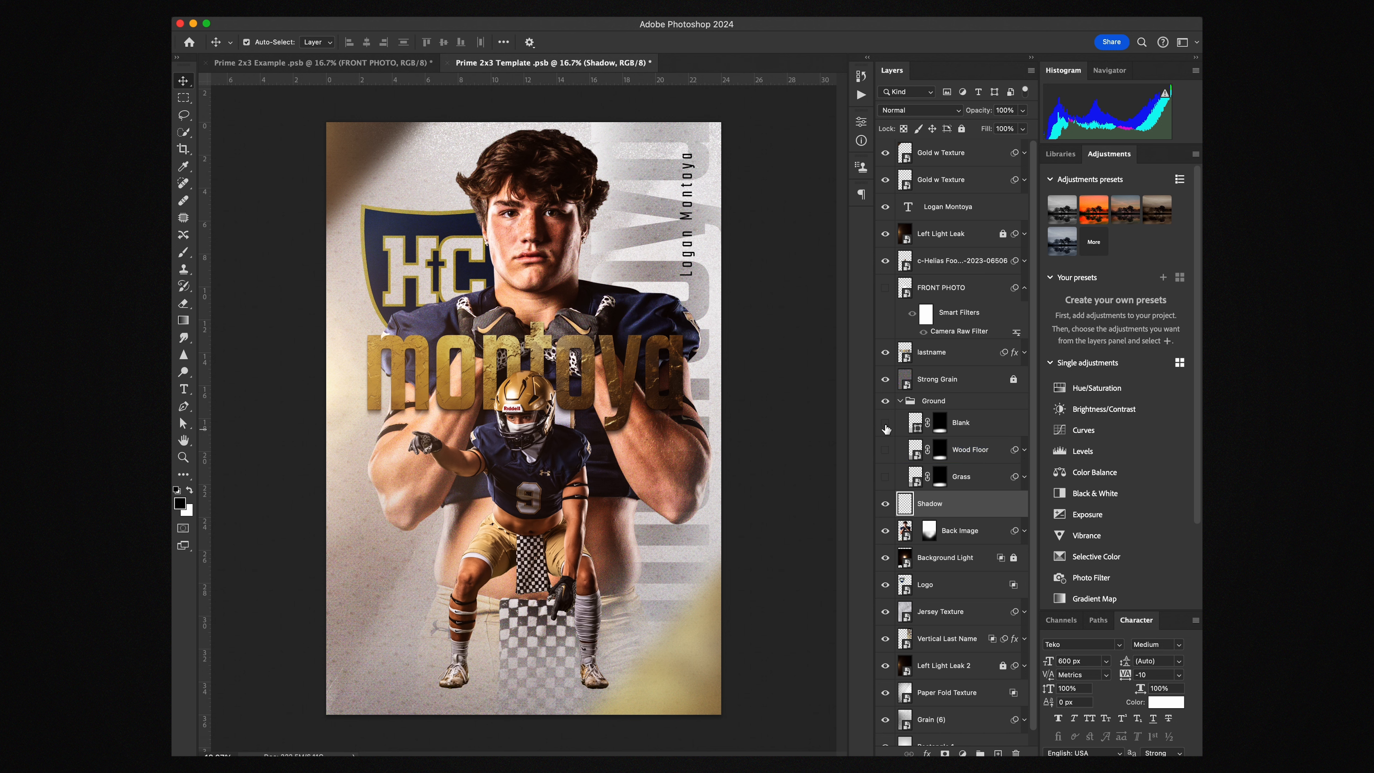
{"action": "left_click", "coordinate": [886, 422]}
{"action": "left_click", "coordinate": [886, 426]}
{"action": "left_click", "coordinate": [886, 477]}
{"action": "left_click", "coordinate": [899, 400]}
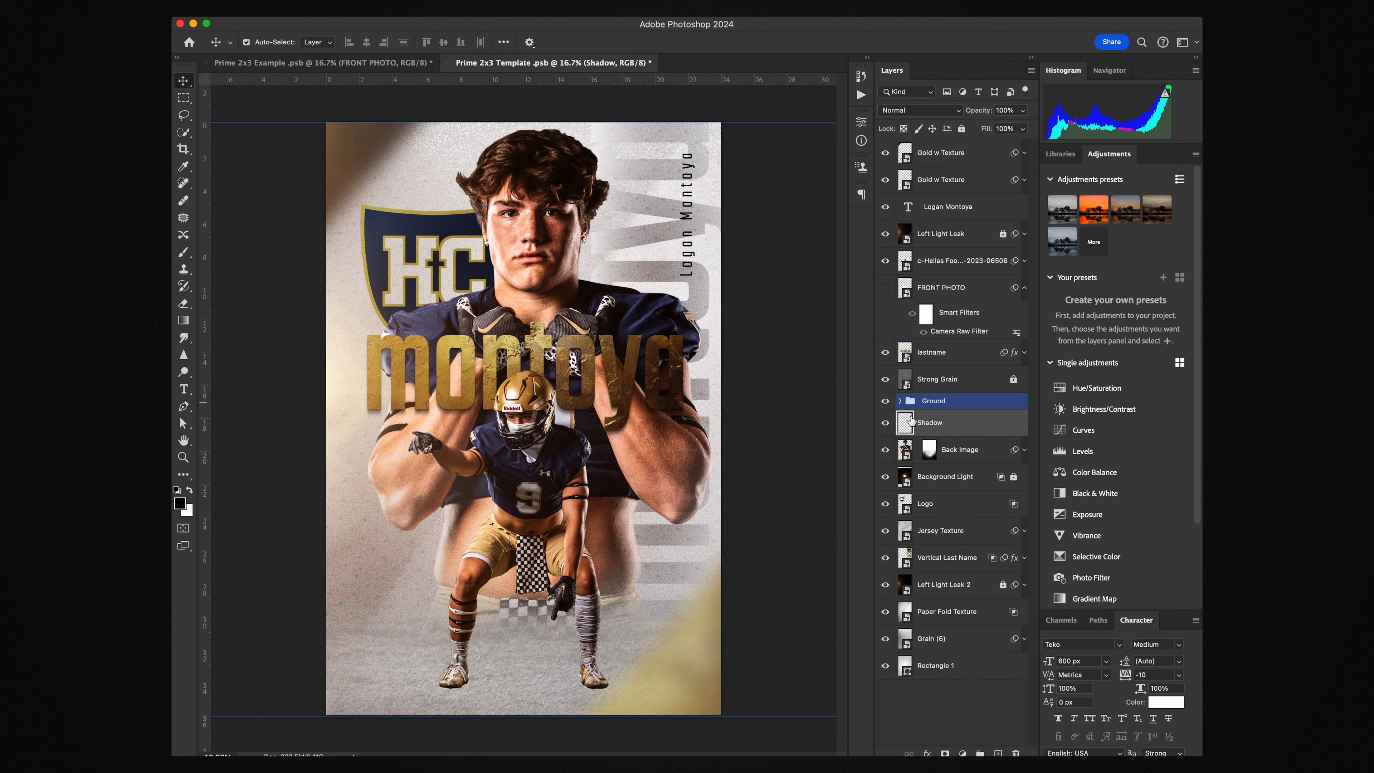
{"action": "left_click", "coordinate": [600, 624]}
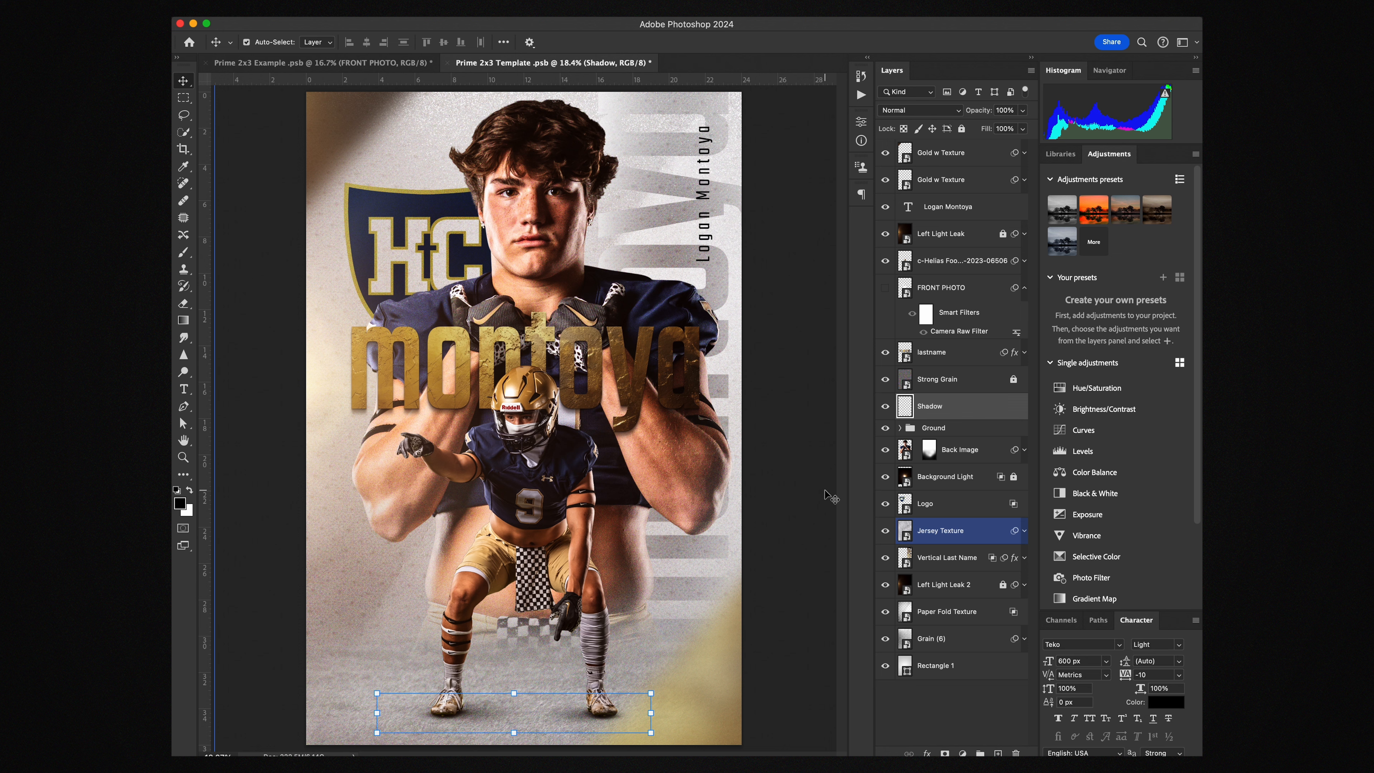
{"action": "left_click", "coordinate": [816, 493]}
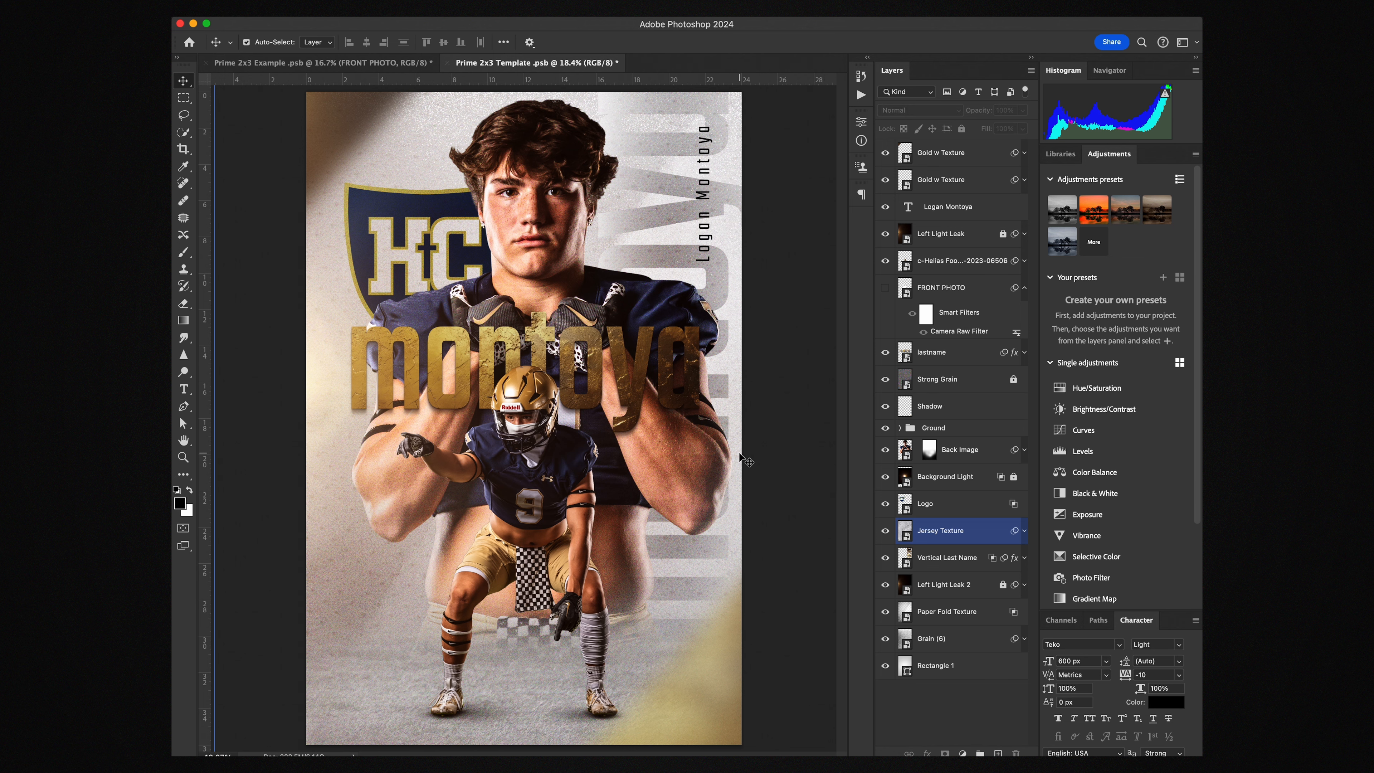
Scroll the Layers panel and expand the top Gold w Texture's smart filters
{"action": "scroll", "coordinate": [740, 454], "scroll_direction": "down", "scroll_amount": 5}
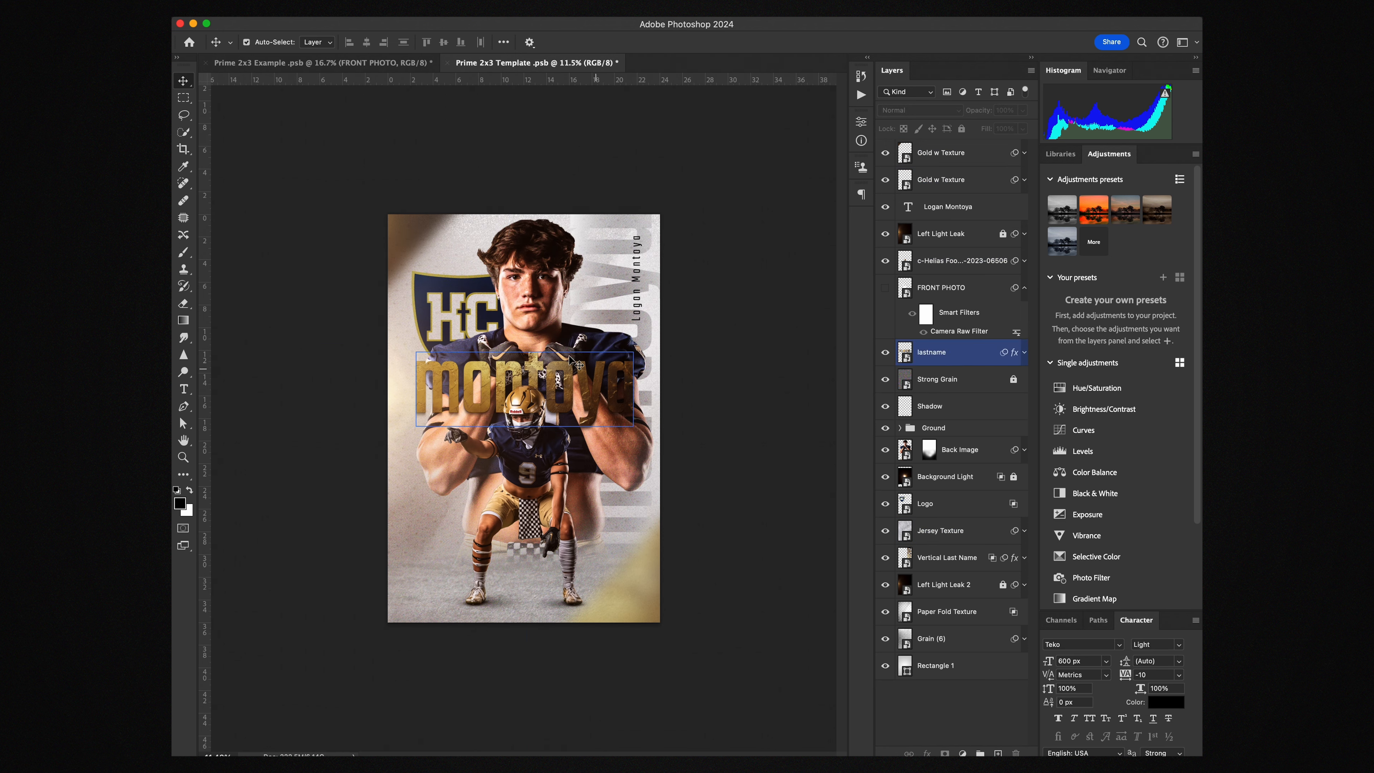
{"action": "left_click", "coordinate": [952, 179]}
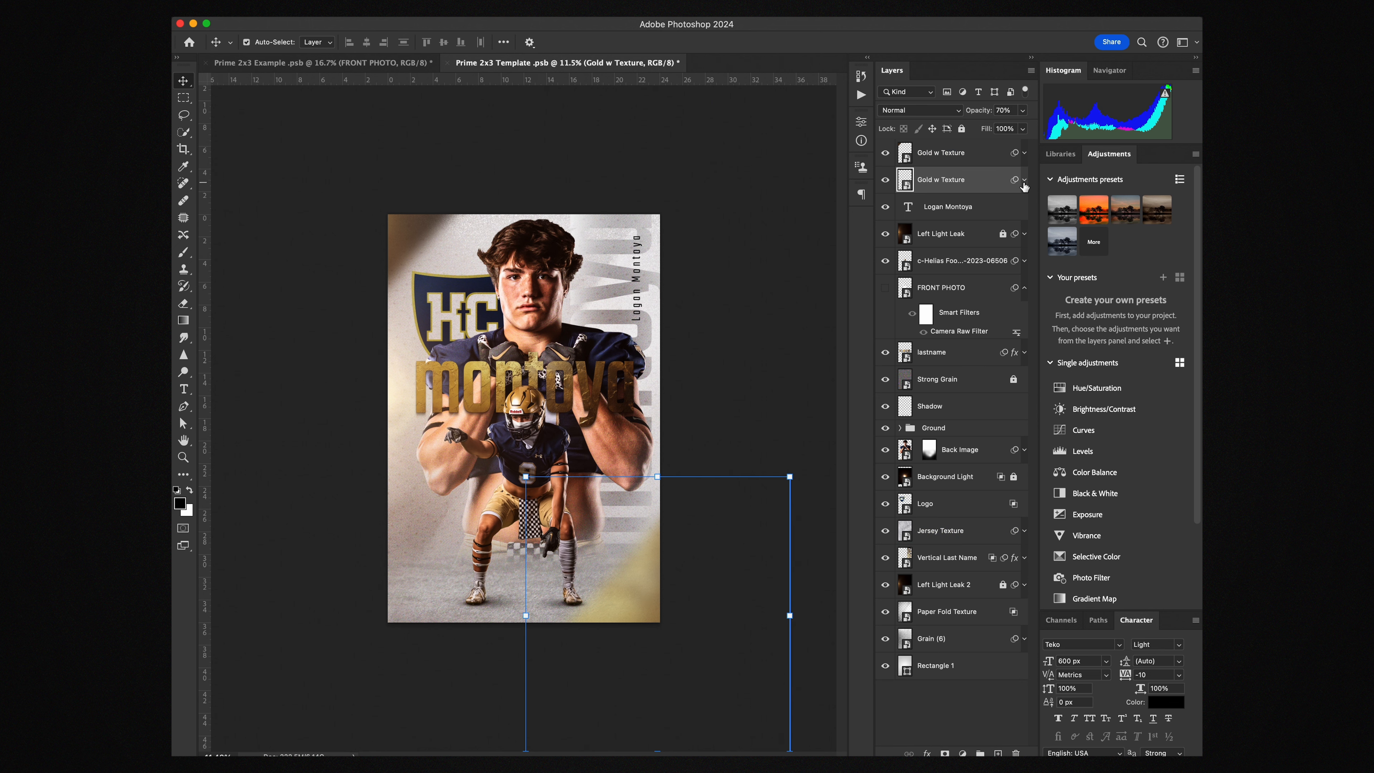
{"action": "left_click", "coordinate": [795, 251]}
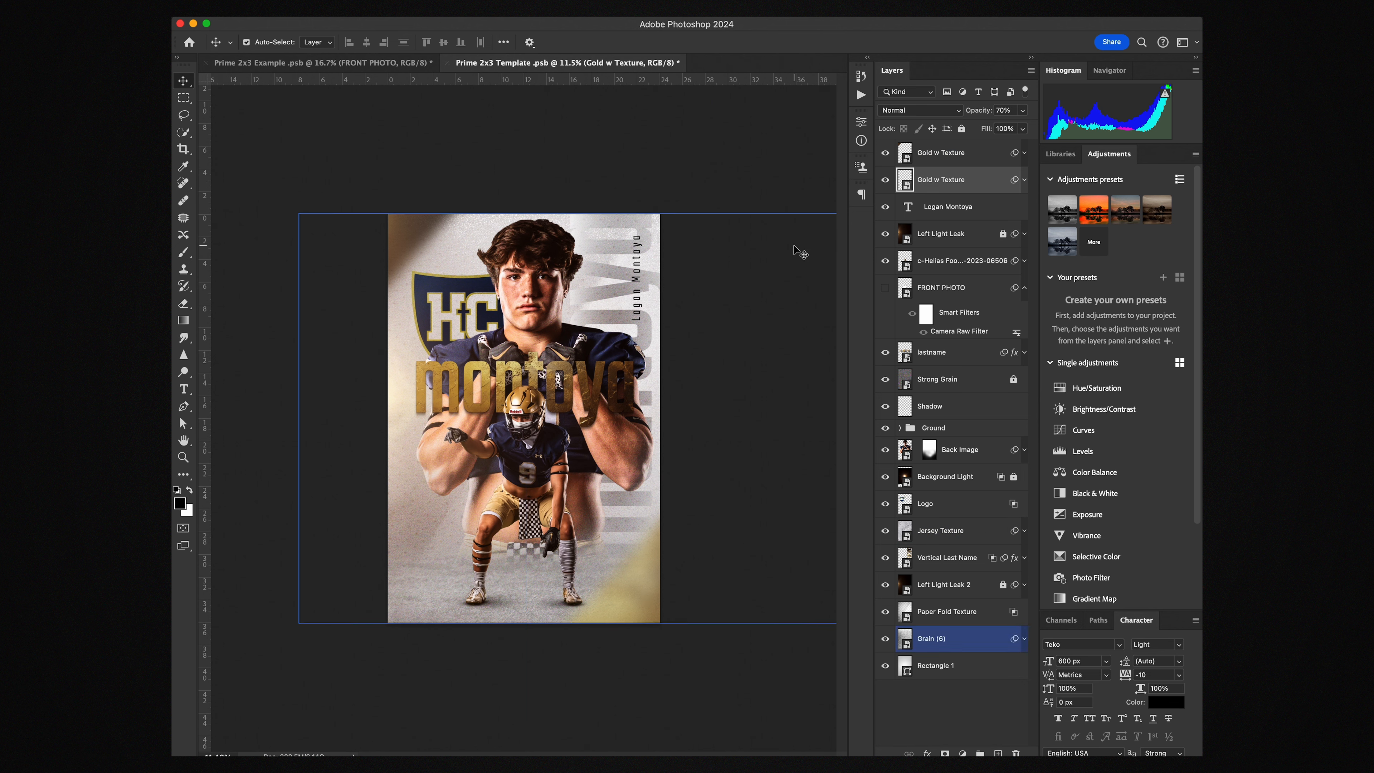
{"action": "left_click", "coordinate": [1025, 155]}
Try shifting the Hue/Saturation hue from red toward gold, then leave that filter switched off
{"action": "left_click", "coordinate": [924, 196]}
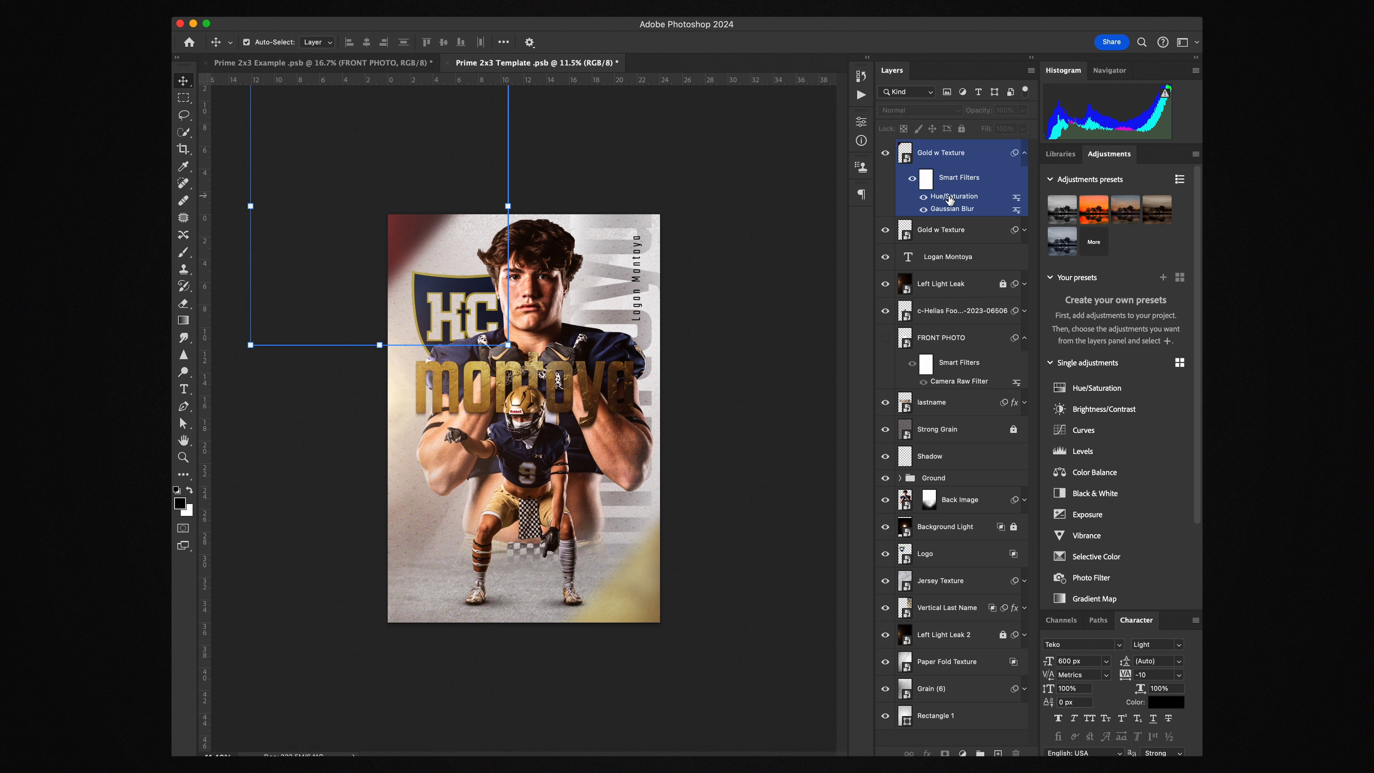
{"action": "double_click", "coordinate": [950, 196]}
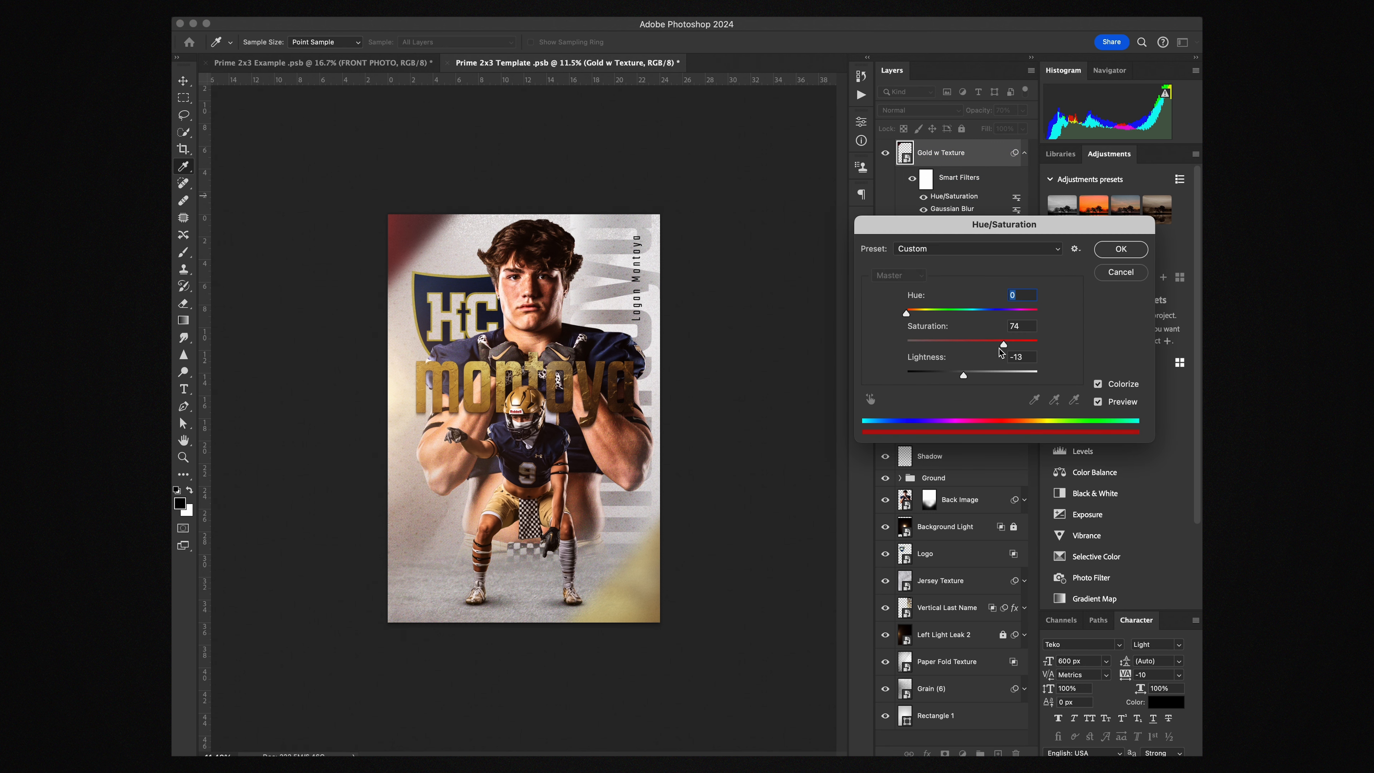
{"action": "mouse_move", "coordinate": [908, 314]}
{"action": "left_mouse_down"}
{"action": "mouse_move", "coordinate": [1014, 323]}
{"action": "mouse_move", "coordinate": [895, 318]}
{"action": "left_mouse_up"}
{"action": "left_click", "coordinate": [1120, 271]}
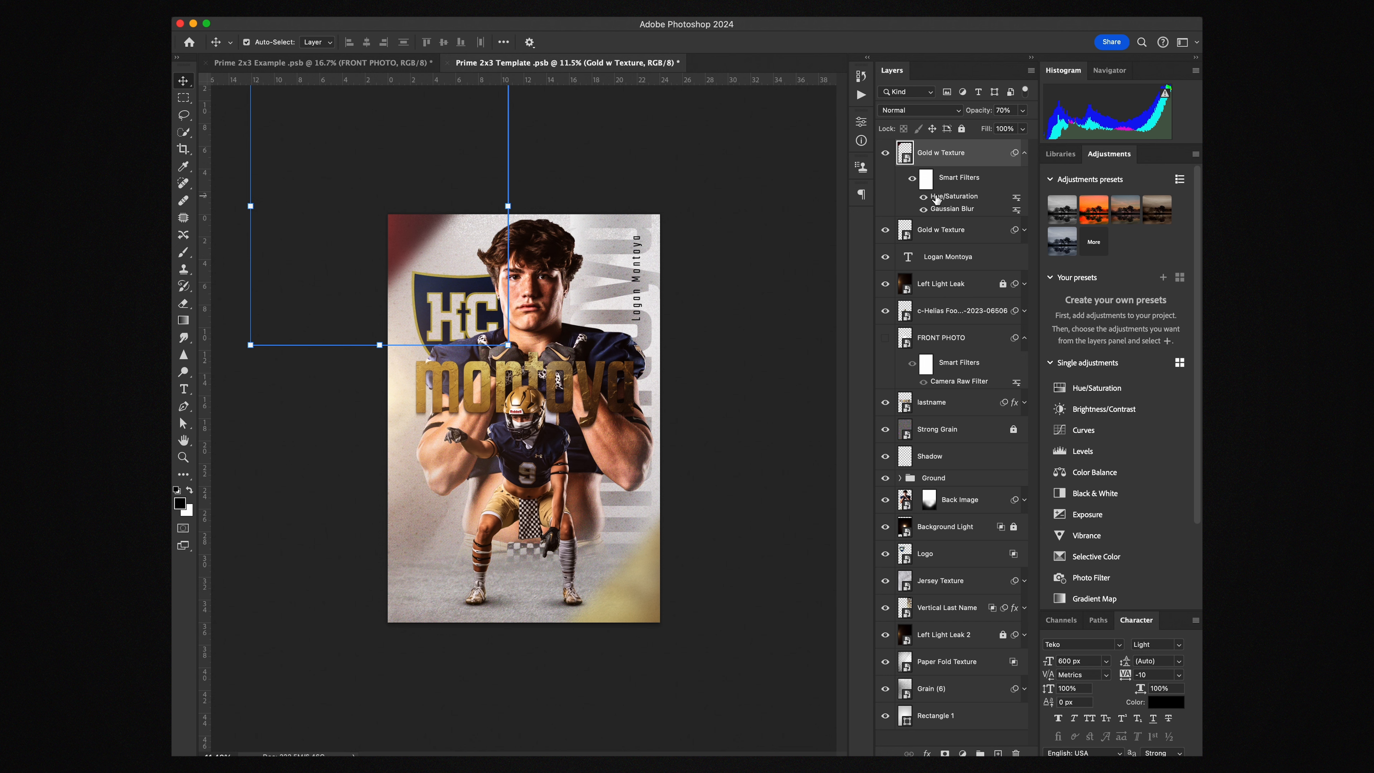
{"action": "left_click", "coordinate": [922, 198]}
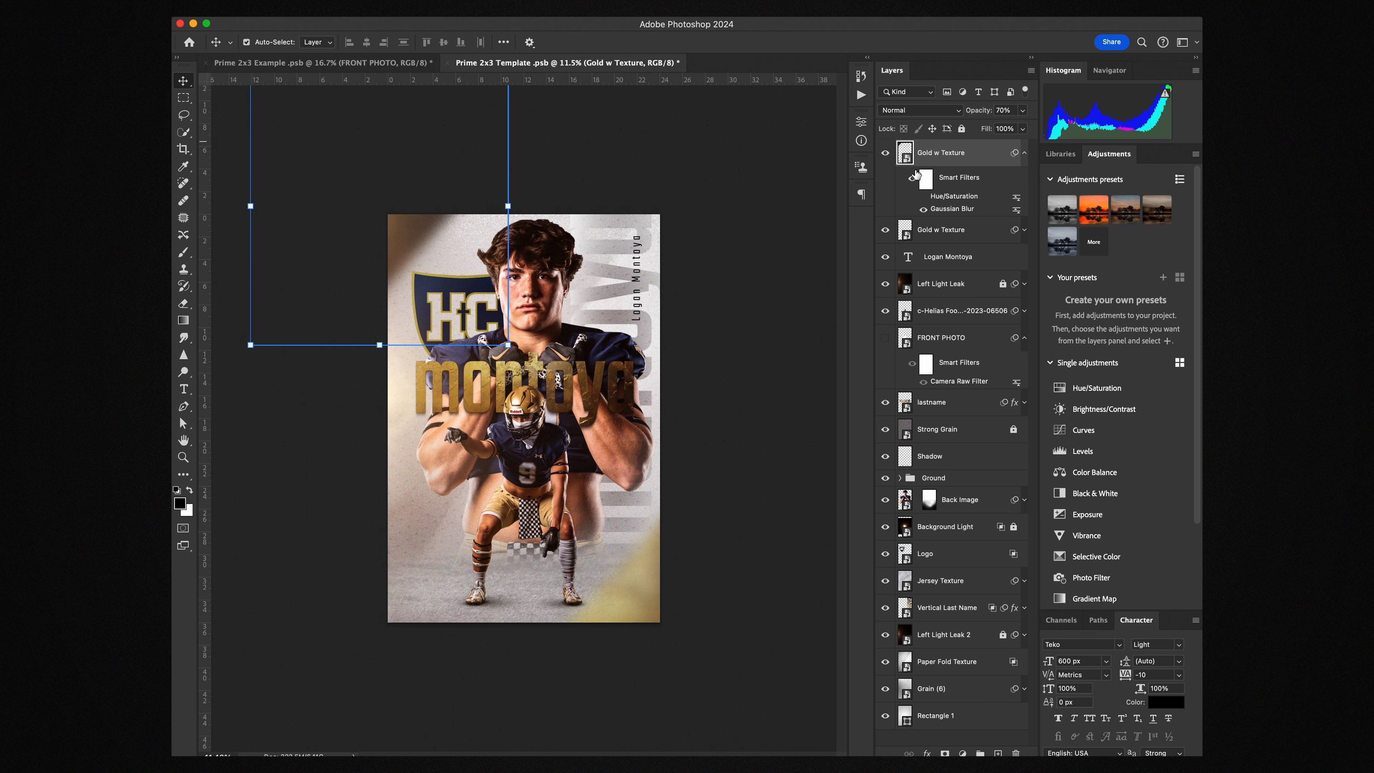
{"action": "left_click", "coordinate": [885, 154]}
{"action": "left_click", "coordinate": [886, 154]}
{"action": "left_click", "coordinate": [751, 270]}
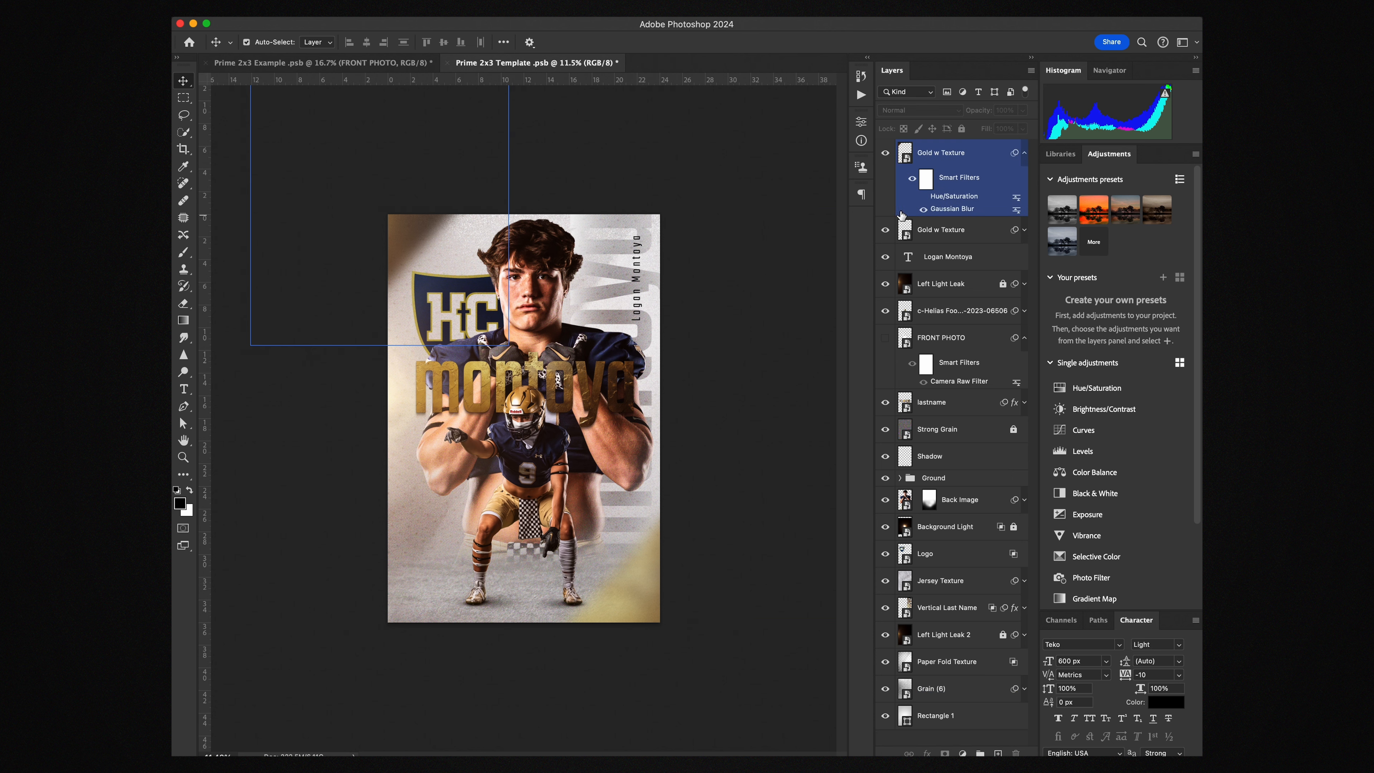
Toggle the Left Light Leak layer's visibility to judge its effect
{"action": "left_click", "coordinate": [942, 289]}
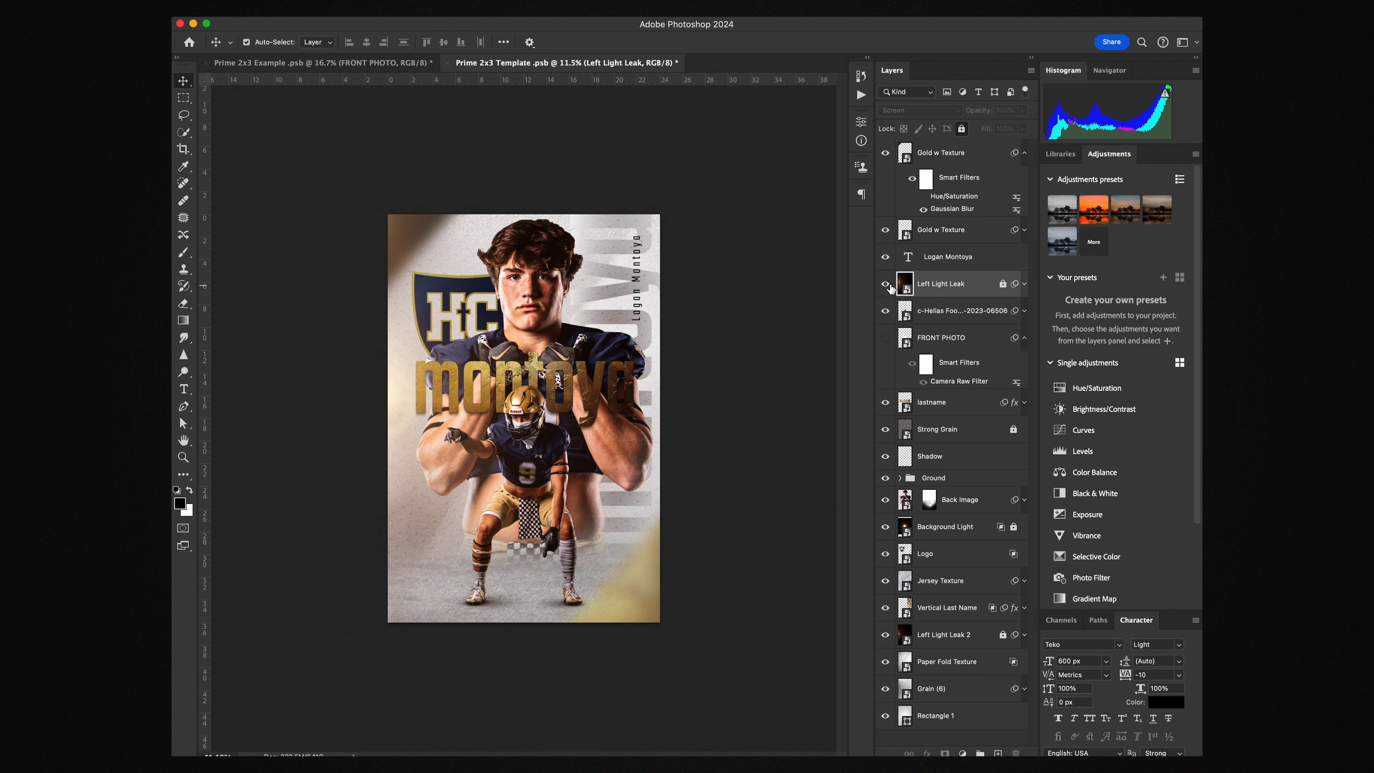
{"action": "left_click", "coordinate": [886, 285]}
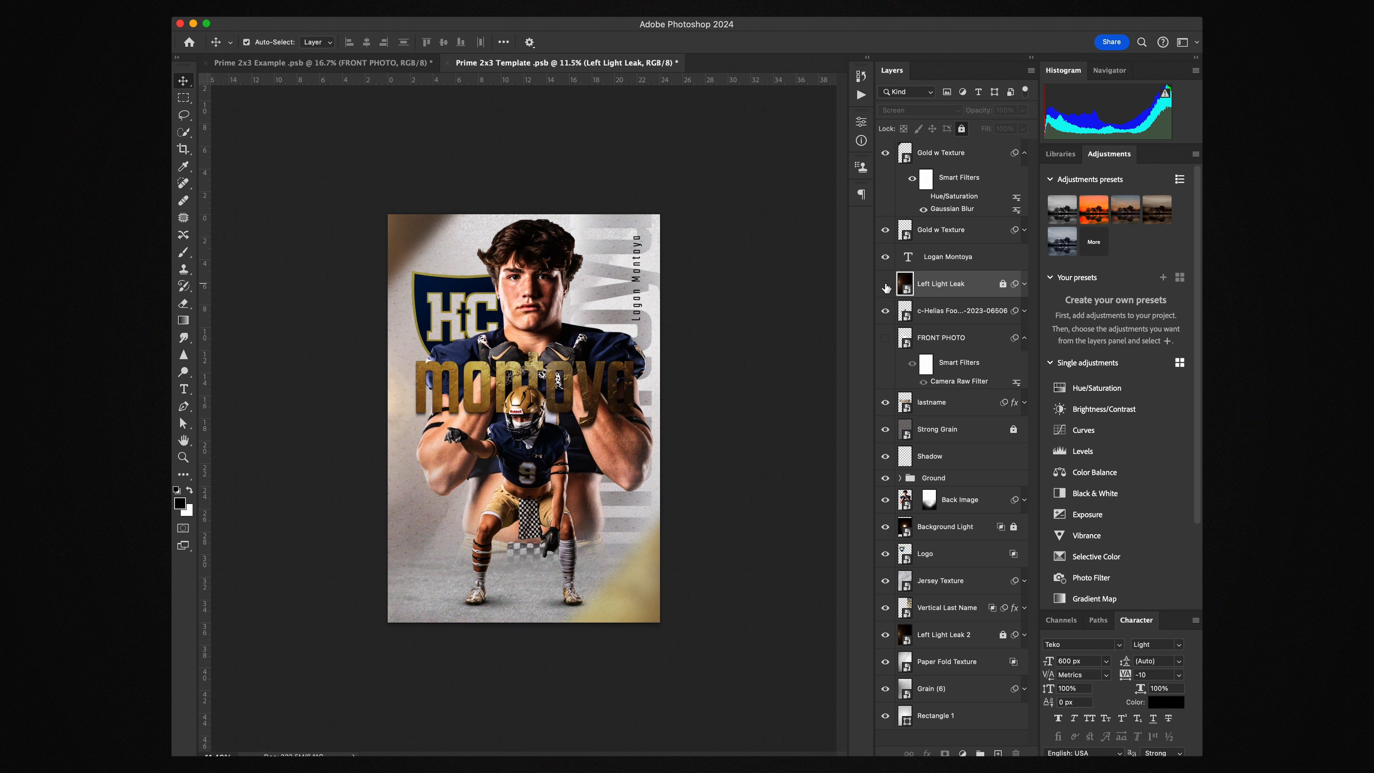
{"action": "left_click", "coordinate": [885, 285]}
{"action": "left_click", "coordinate": [885, 285]}
{"action": "left_click", "coordinate": [885, 285]}
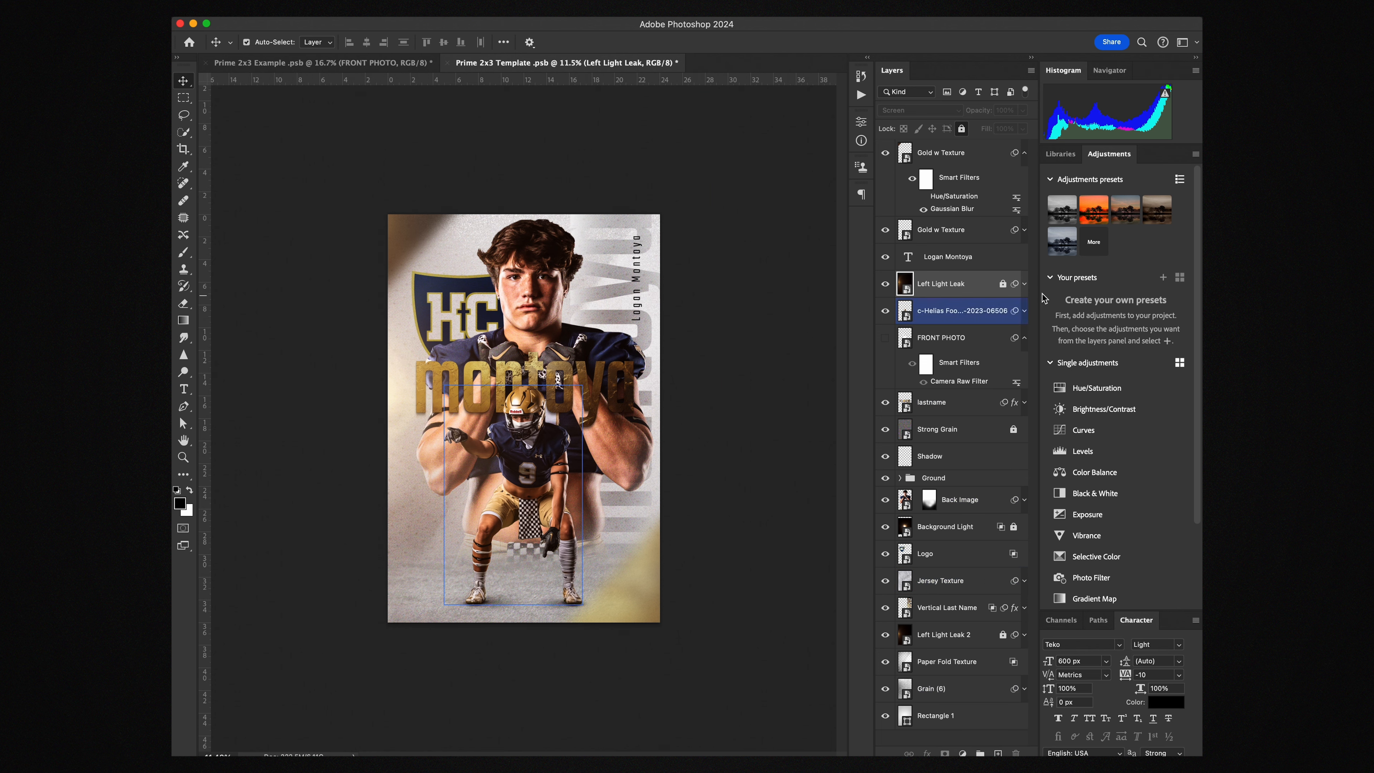
Unlock the Left Light Leak and open its Hue/Saturation smart filter settings
{"action": "left_click", "coordinate": [1003, 285]}
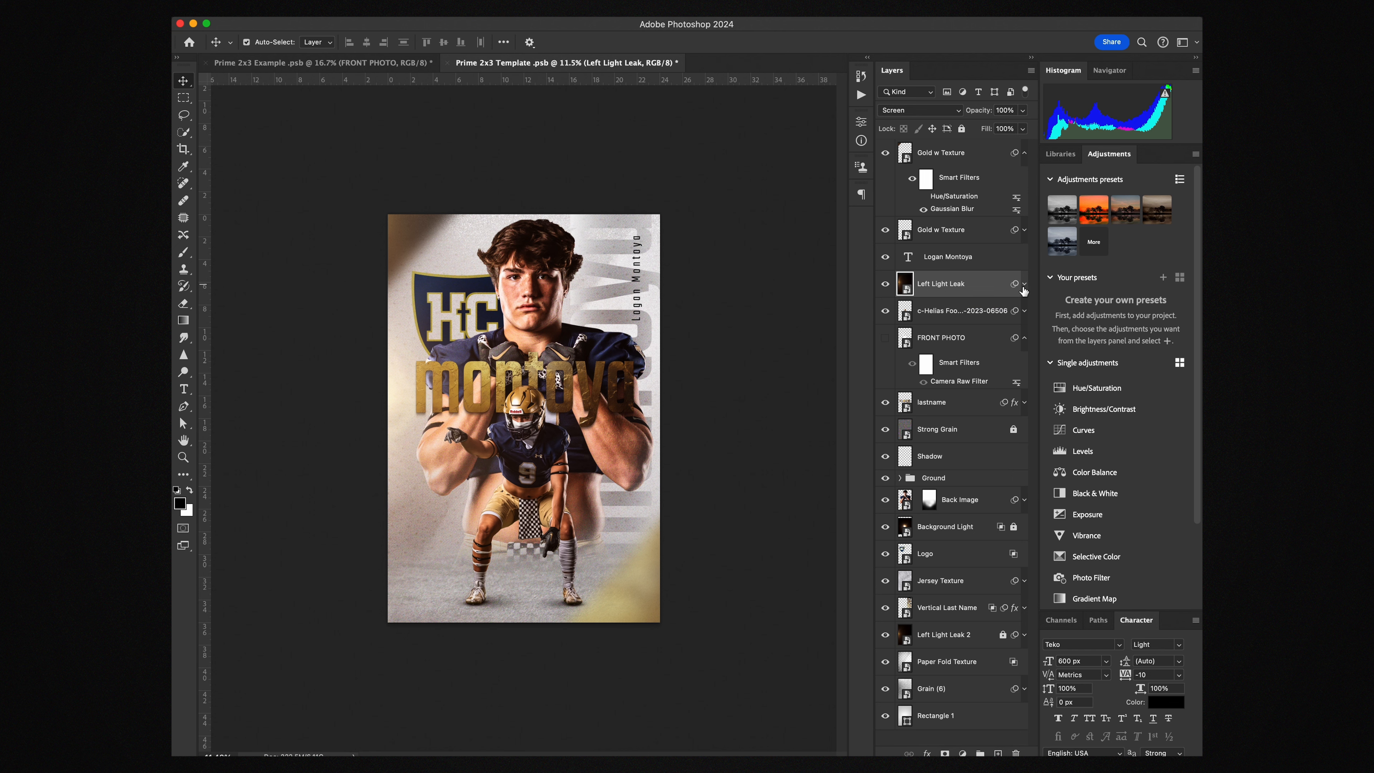
{"action": "left_click", "coordinate": [1024, 284]}
{"action": "double_click", "coordinate": [949, 327]}
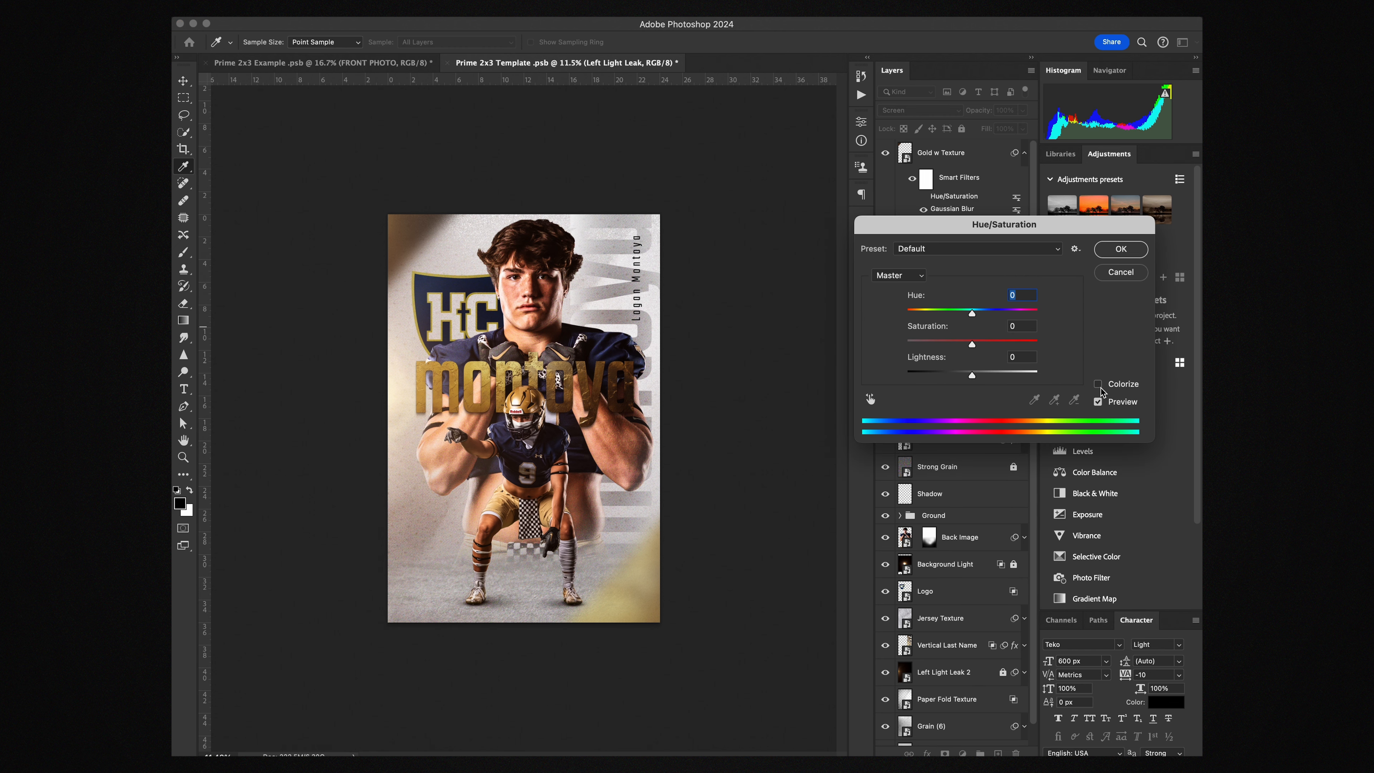
{"action": "left_click", "coordinate": [1120, 272]}
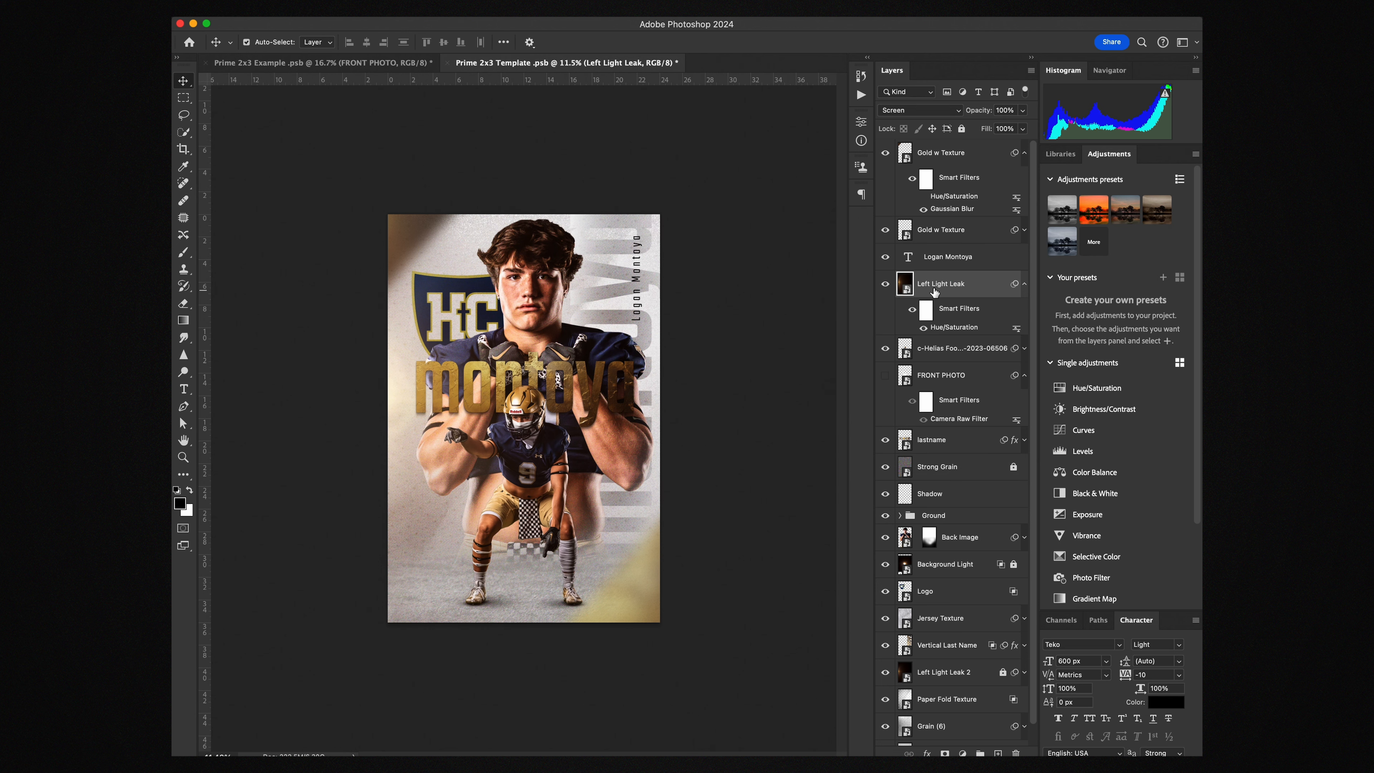
Set the Left Light Leak layer's opacity to 100%
{"action": "left_click", "coordinate": [979, 154]}
{"action": "left_click_drag", "start_coordinate": [980, 112], "coordinate": [940, 111]}
{"action": "type", "text": "100"}
{"action": "key", "text": "Return"}
{"action": "scroll", "coordinate": [985, 342], "scroll_direction": "down", "scroll_amount": 1}
Toggle the Background Light glow on and off to compare, leaving it visible
{"action": "left_click", "coordinate": [945, 527]}
{"action": "left_click", "coordinate": [947, 544]}
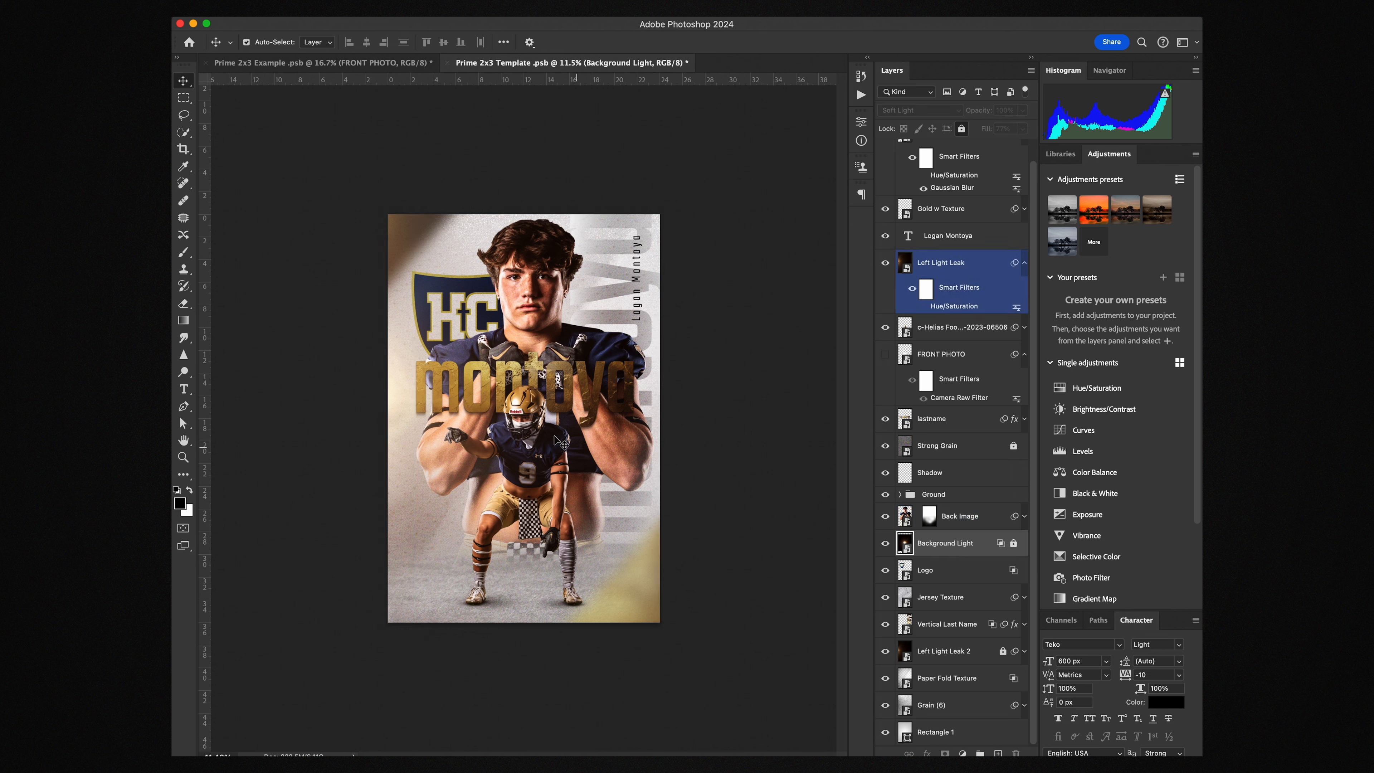
{"action": "left_click", "coordinate": [886, 543]}
{"action": "left_click", "coordinate": [885, 544]}
{"action": "left_click", "coordinate": [885, 544]}
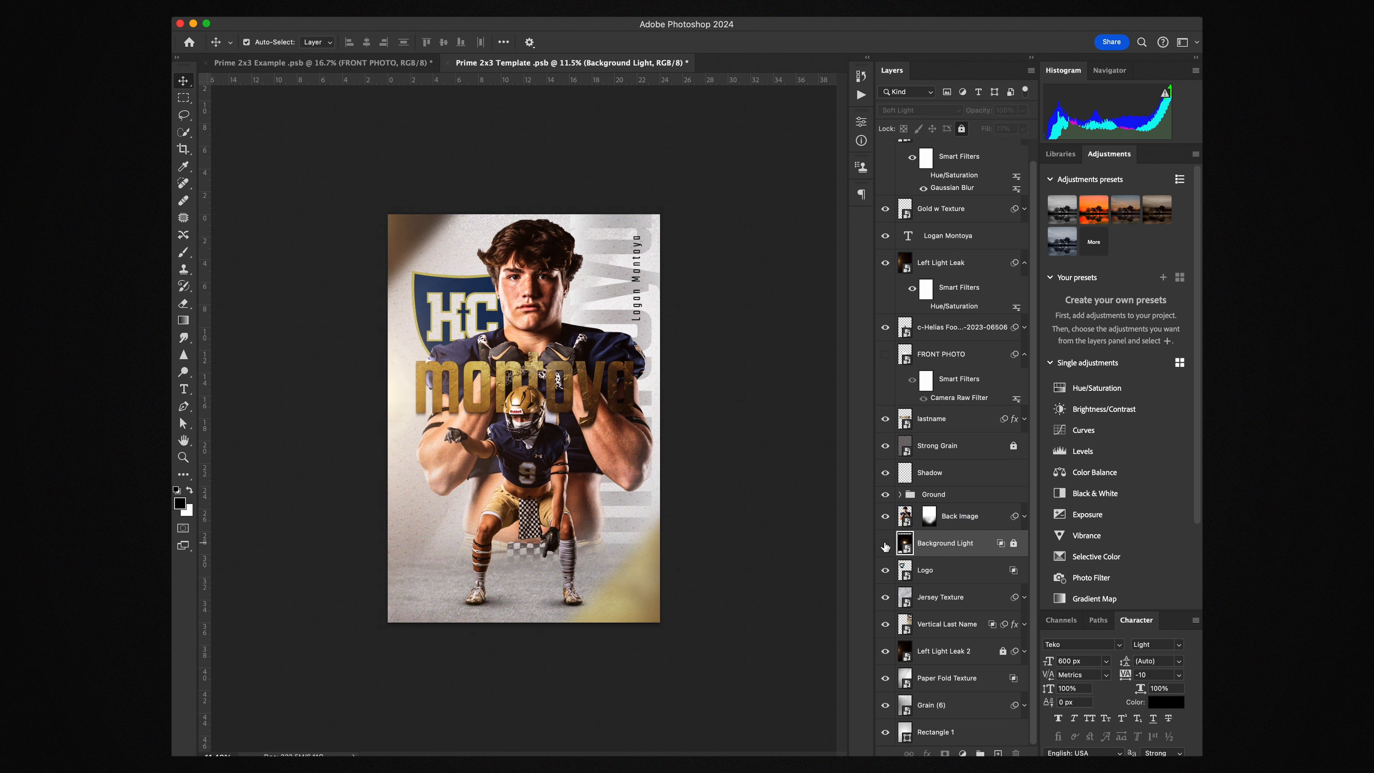
{"action": "left_click", "coordinate": [885, 544]}
{"action": "left_click", "coordinate": [885, 544]}
{"action": "left_click", "coordinate": [884, 544]}
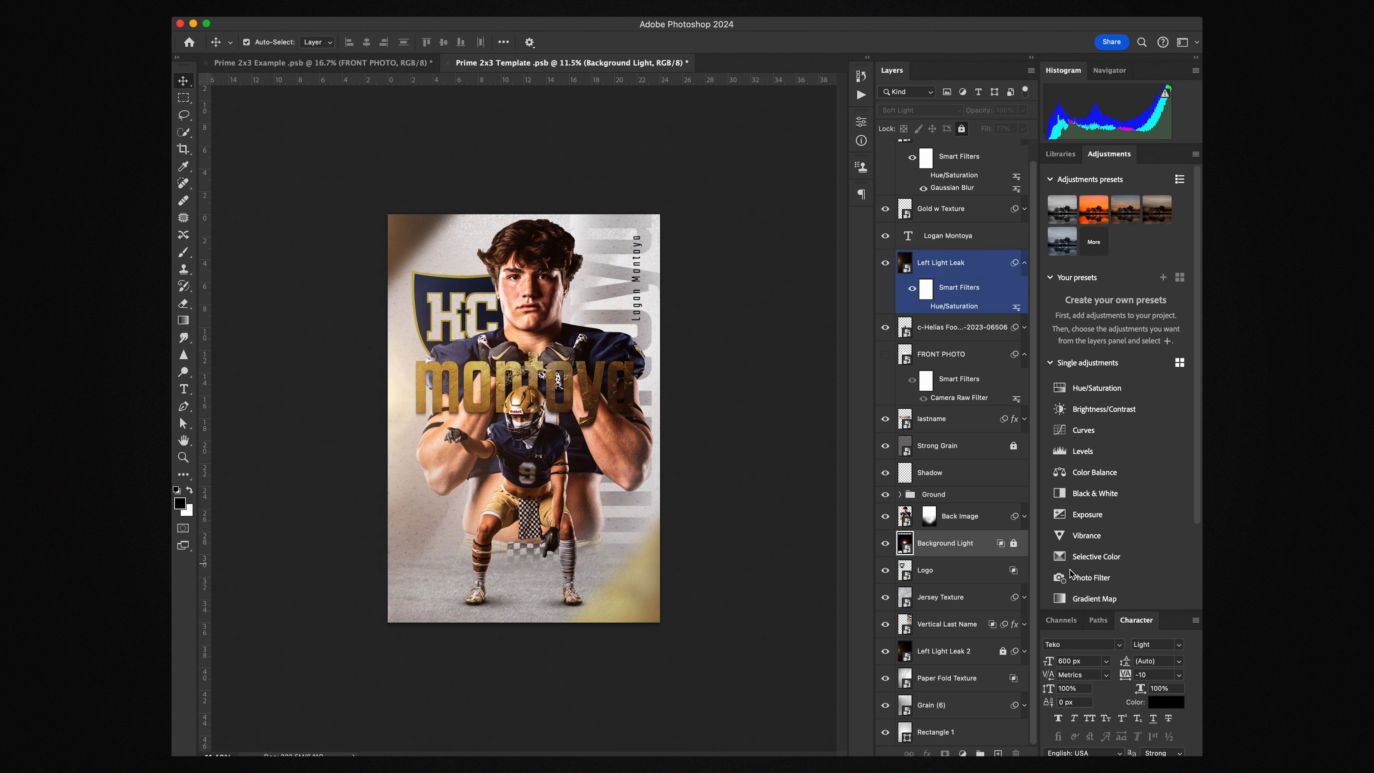
{"action": "left_click", "coordinate": [890, 545]}
Add a Hue/Saturation smart filter to Left Light Leak 2 and collapse its filter list
{"action": "left_click", "coordinate": [1024, 652]}
{"action": "left_click", "coordinate": [924, 695]}
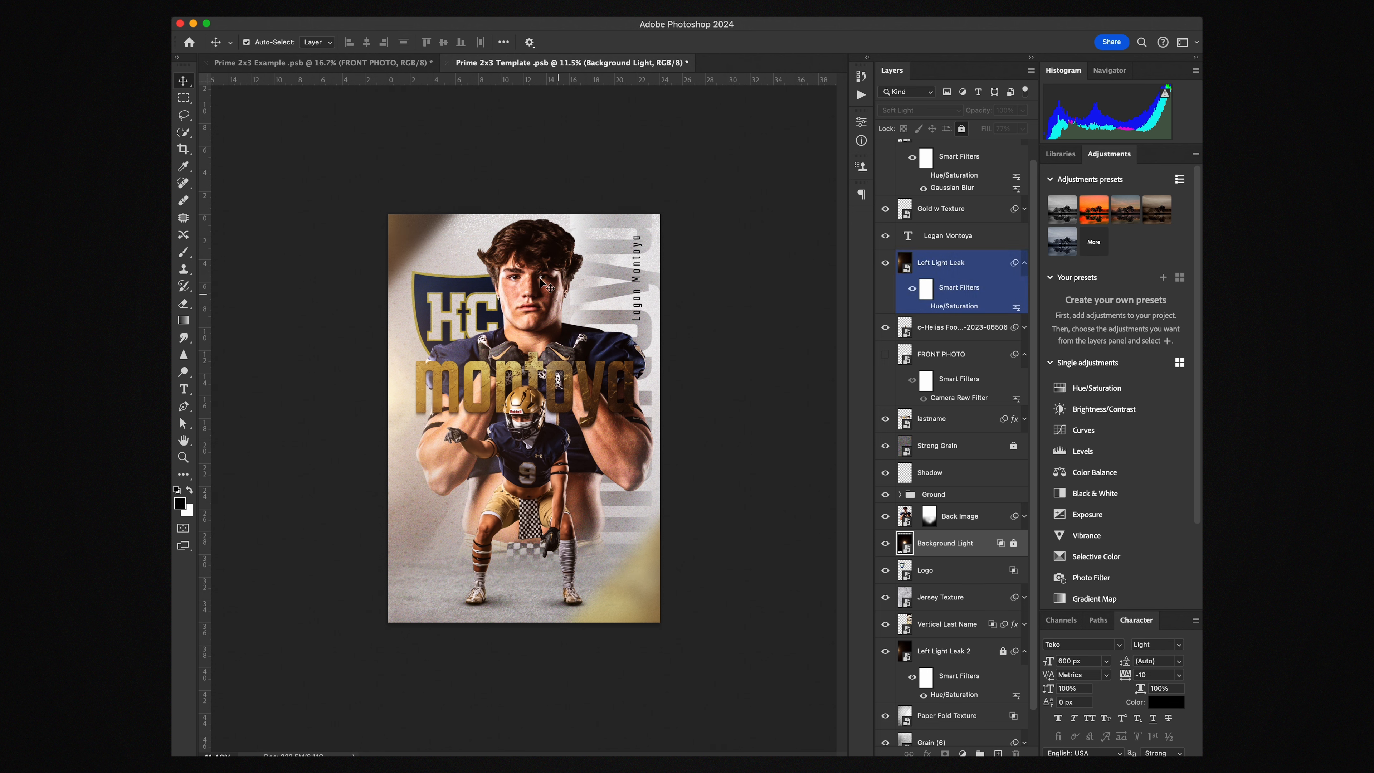
{"action": "left_click", "coordinate": [952, 570]}
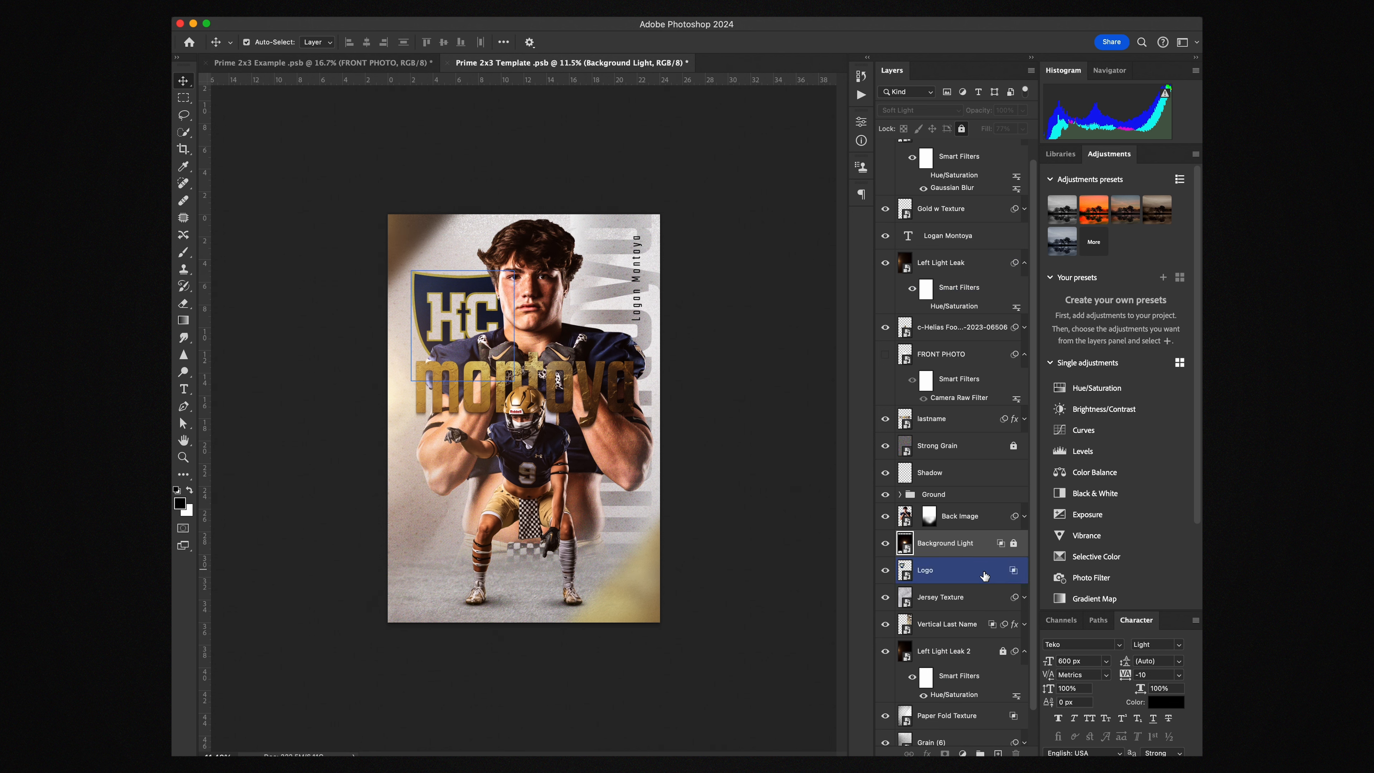
{"action": "left_click", "coordinate": [998, 683]}
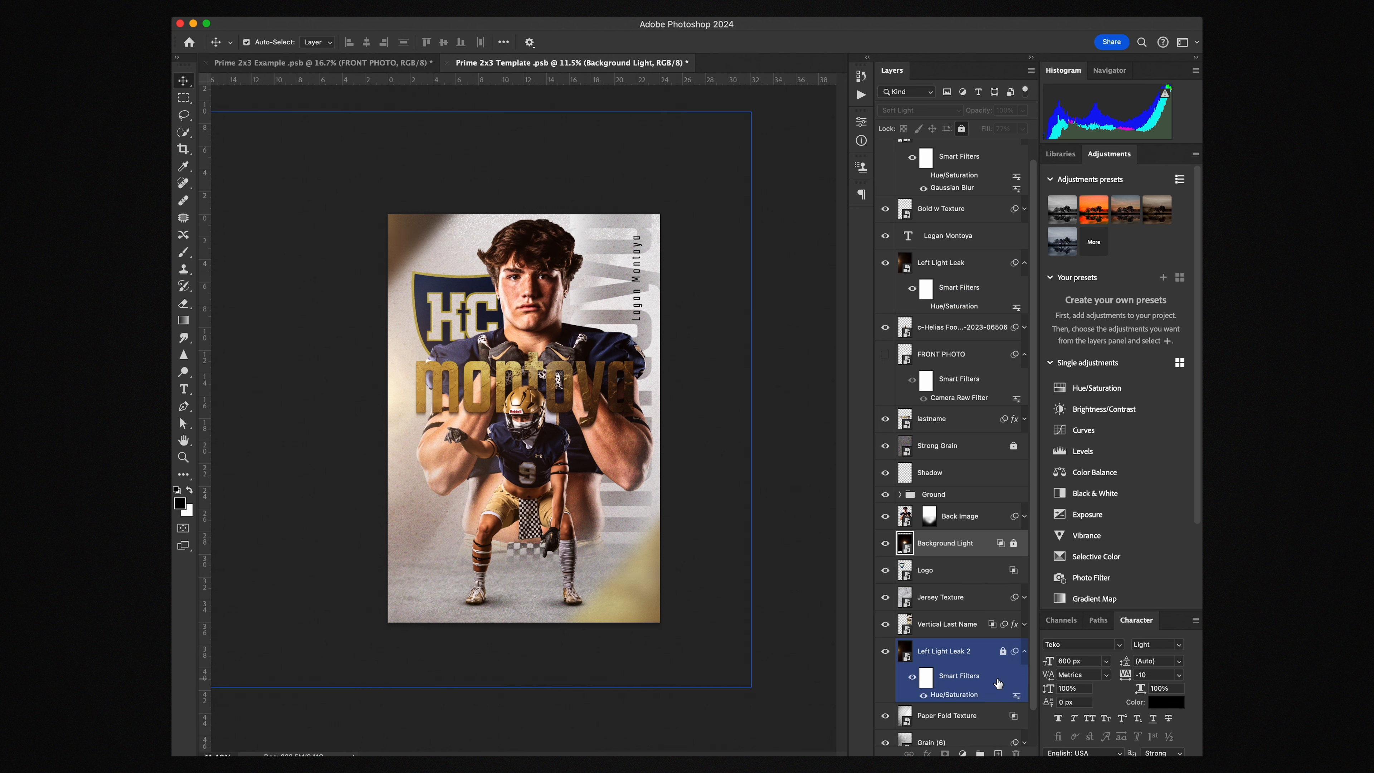
{"action": "left_click", "coordinate": [1024, 651]}
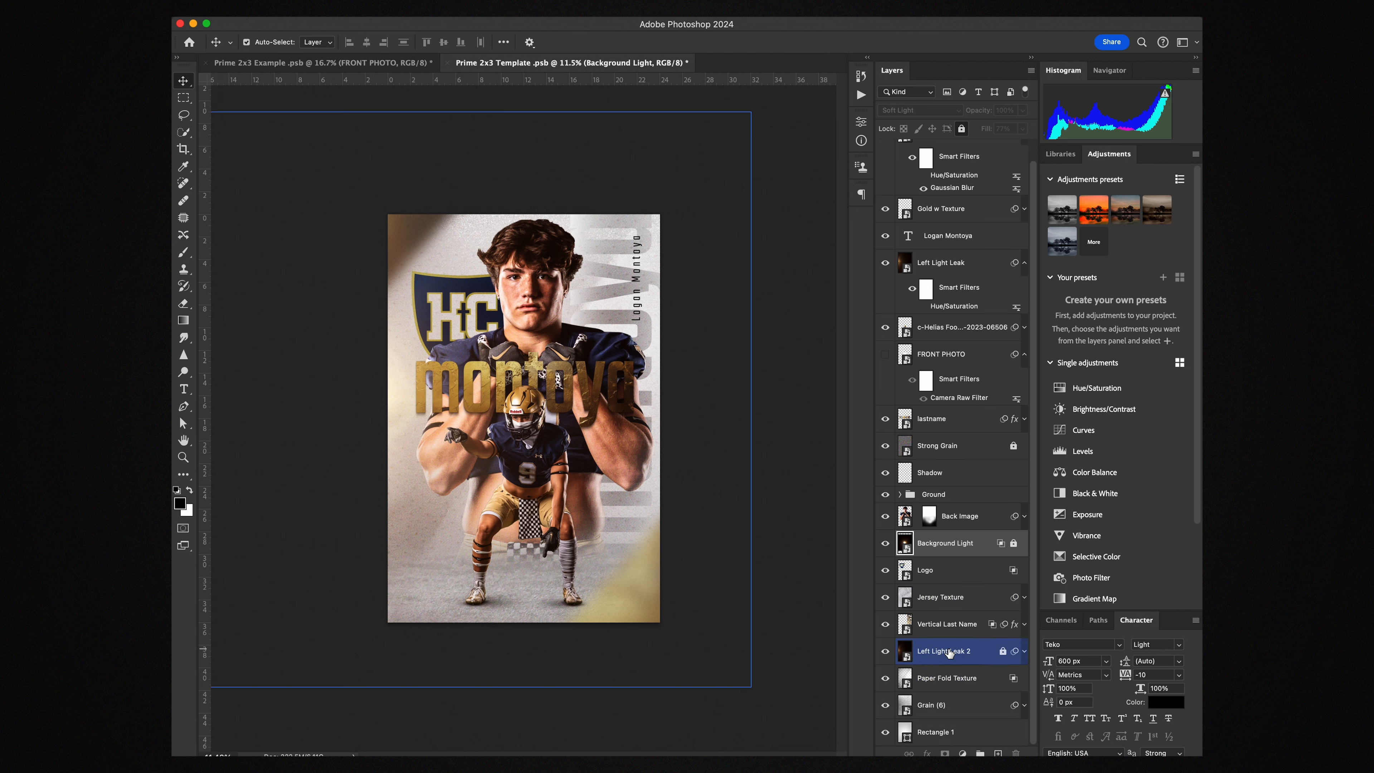